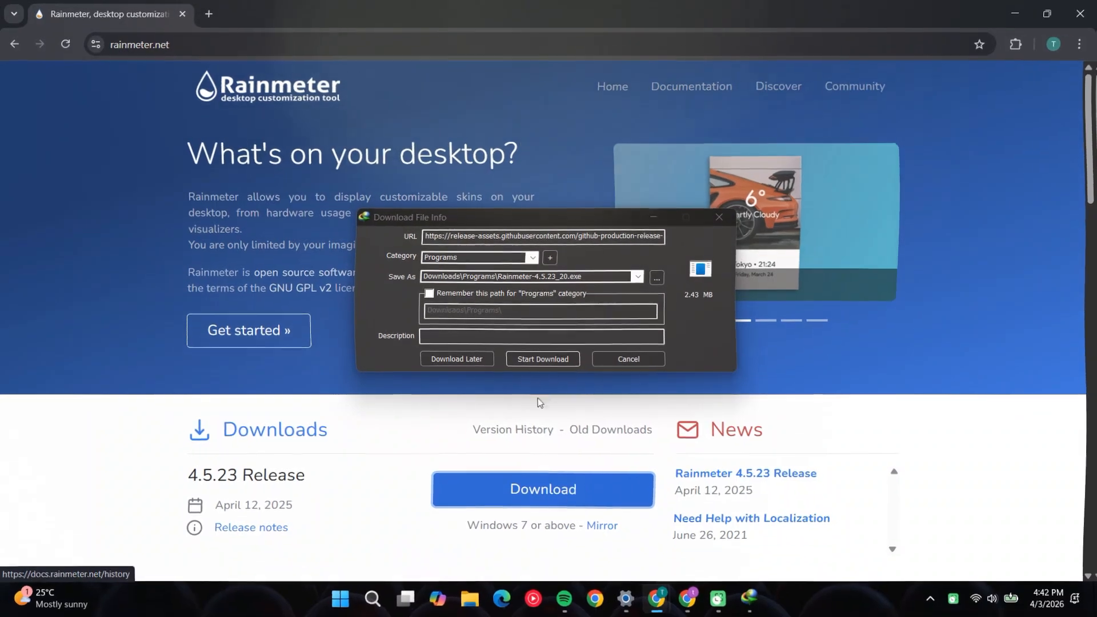
Download the Rainmeter 4.5.23 installer and launch it from the TECHINFOZEN folder inside Downloads
left_click(559, 361)
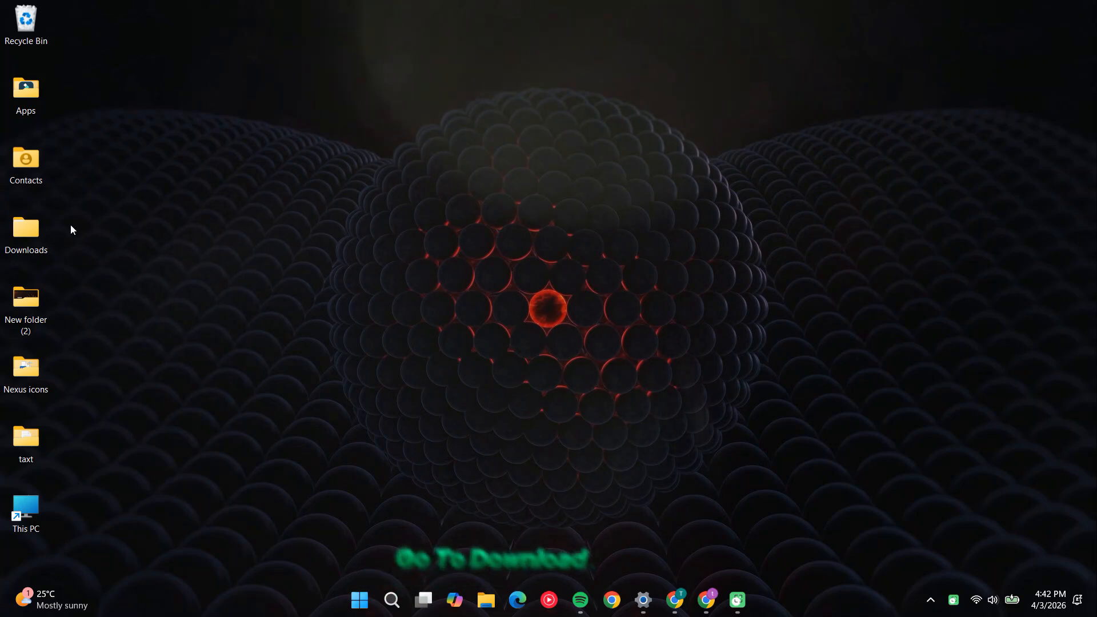
double_click(42, 228)
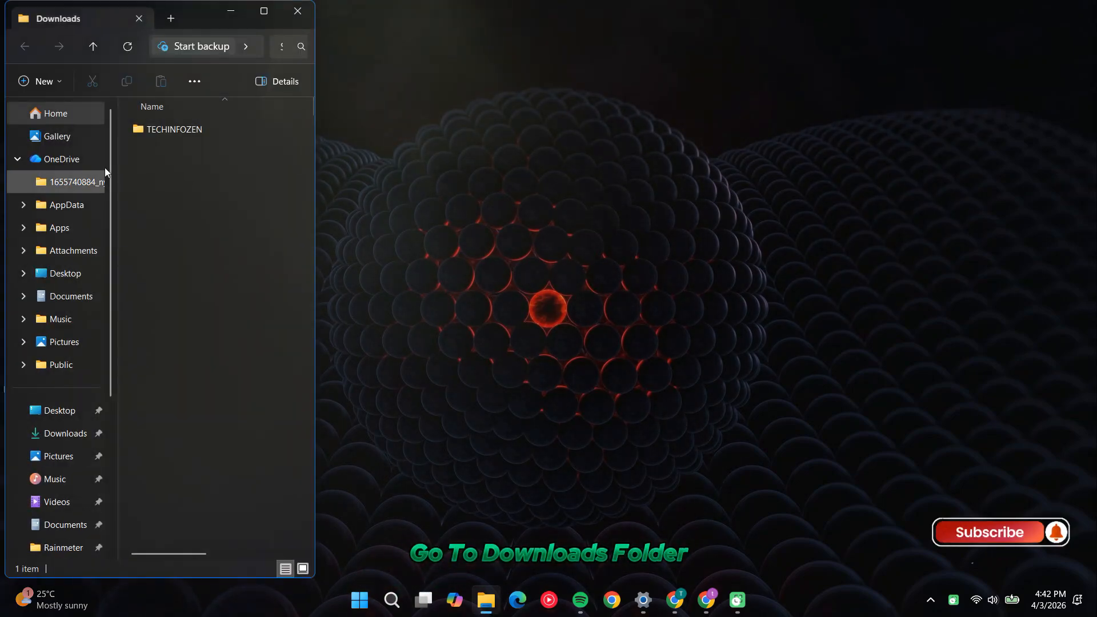
double_click(183, 128)
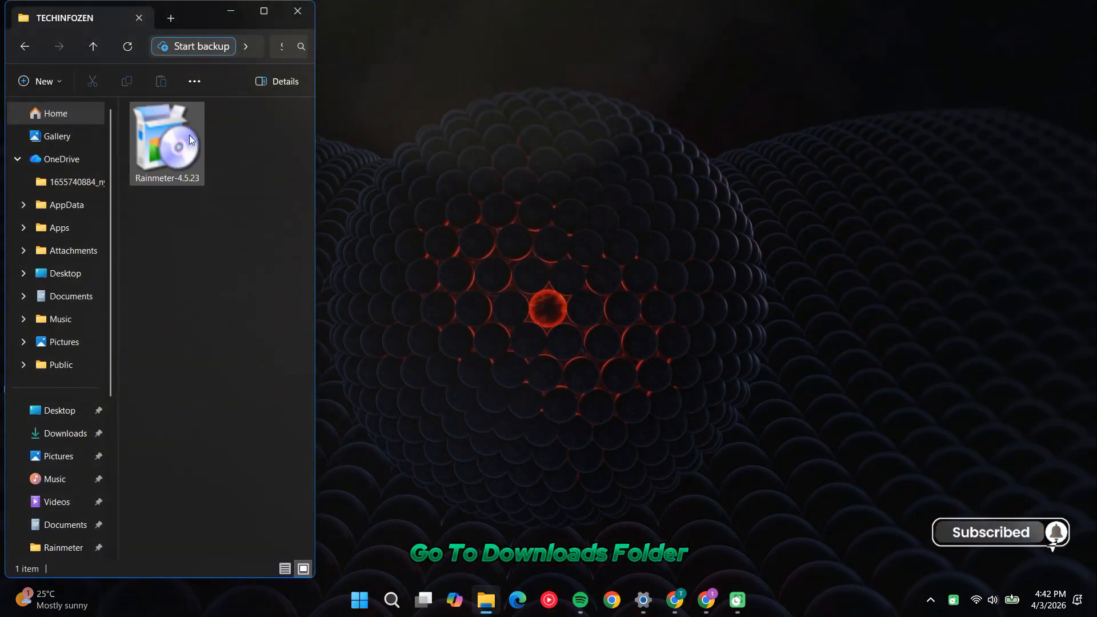
left_click(166, 156)
right_click(166, 156)
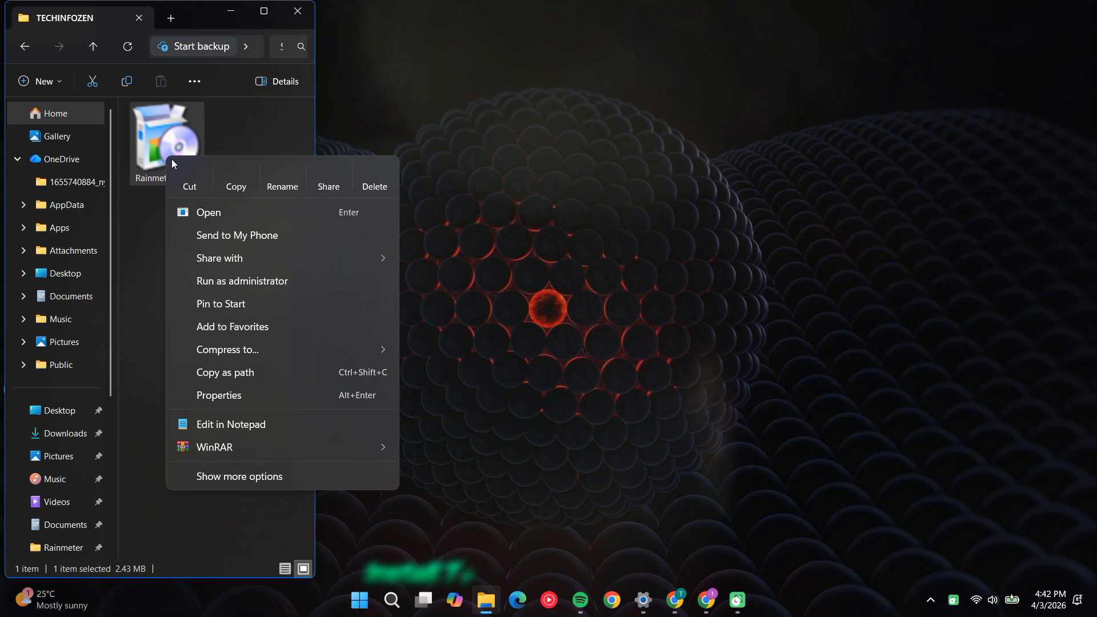
left_click(213, 212)
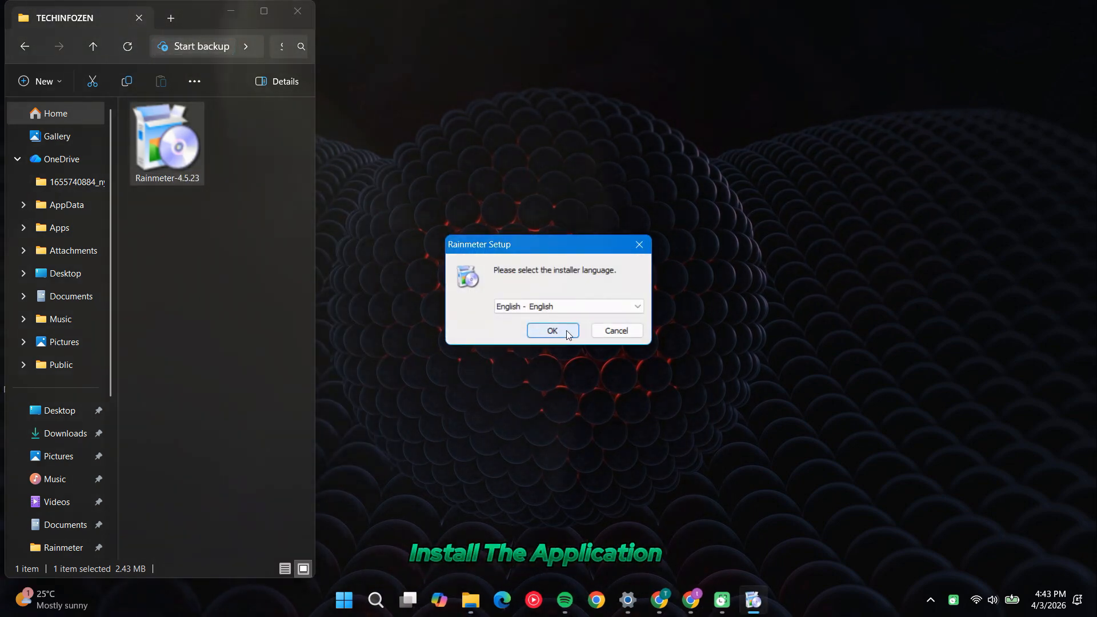
Install Rainmeter with English as the installer language and the standard installation type, and run it on finishing
left_click(568, 335)
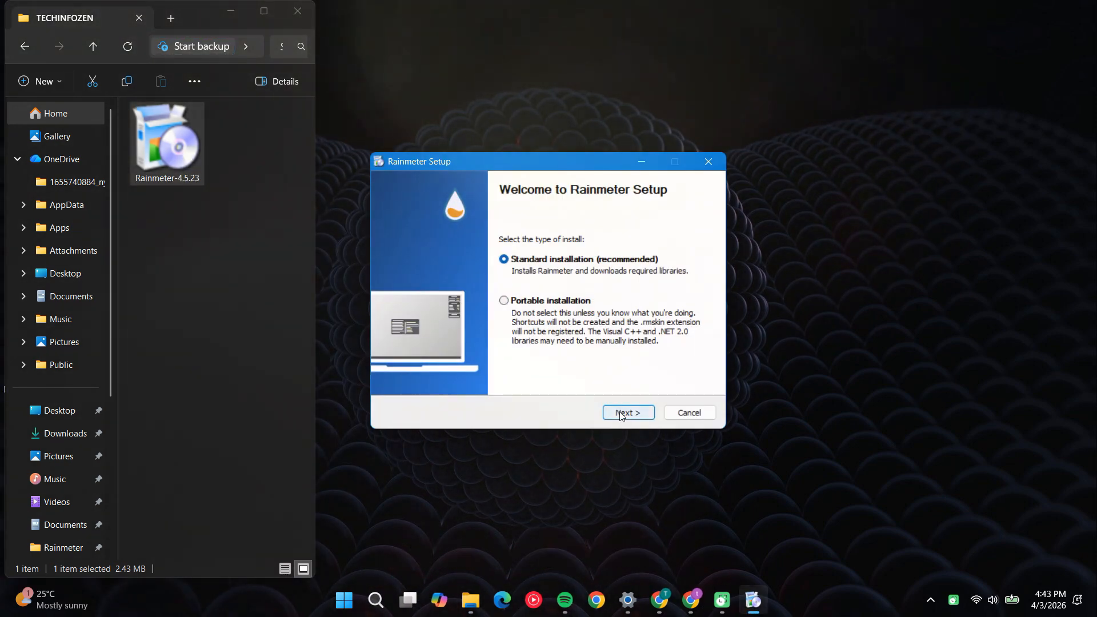
left_click(621, 413)
left_click(621, 413)
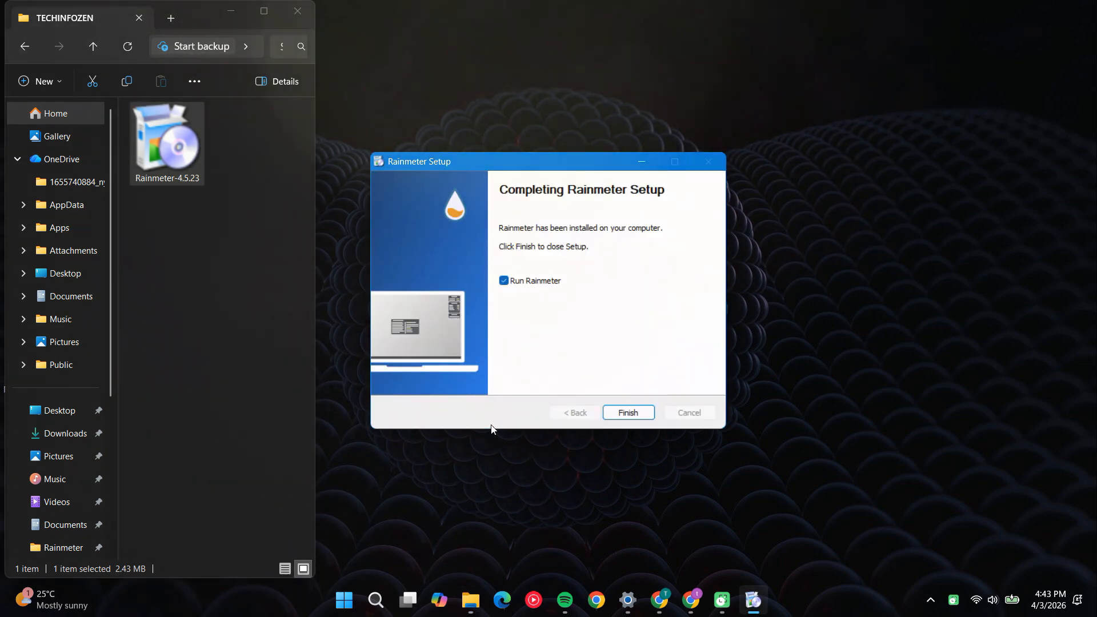
left_click(628, 412)
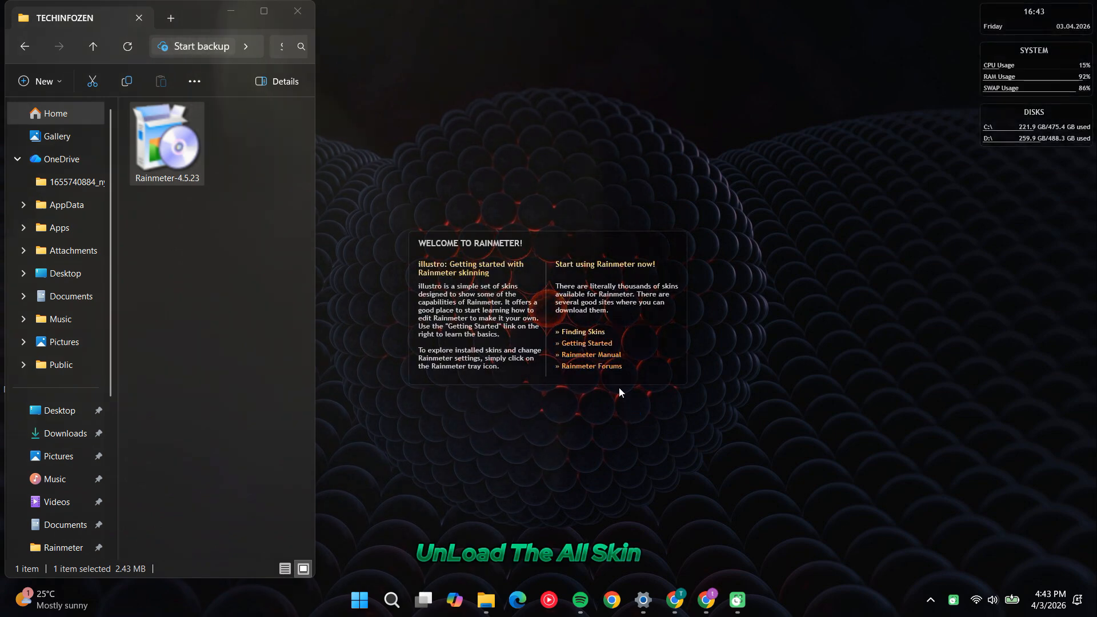
Unload the default illustro Welcome, Clock, System and Disks skins and minimize the folder window
right_click(612, 366)
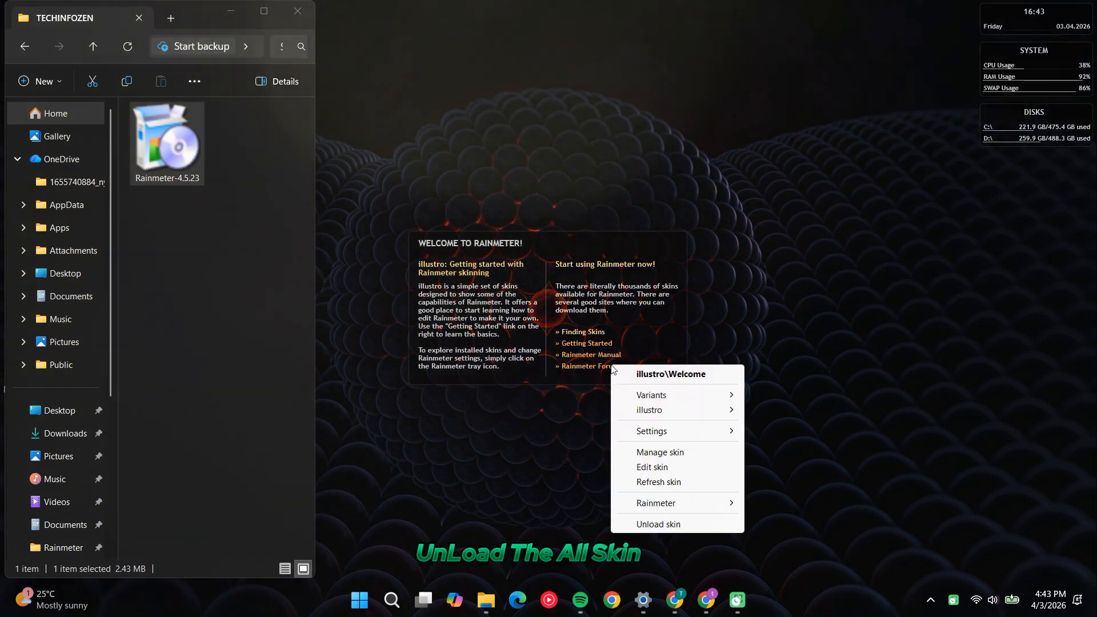
left_click(631, 525)
right_click(989, 35)
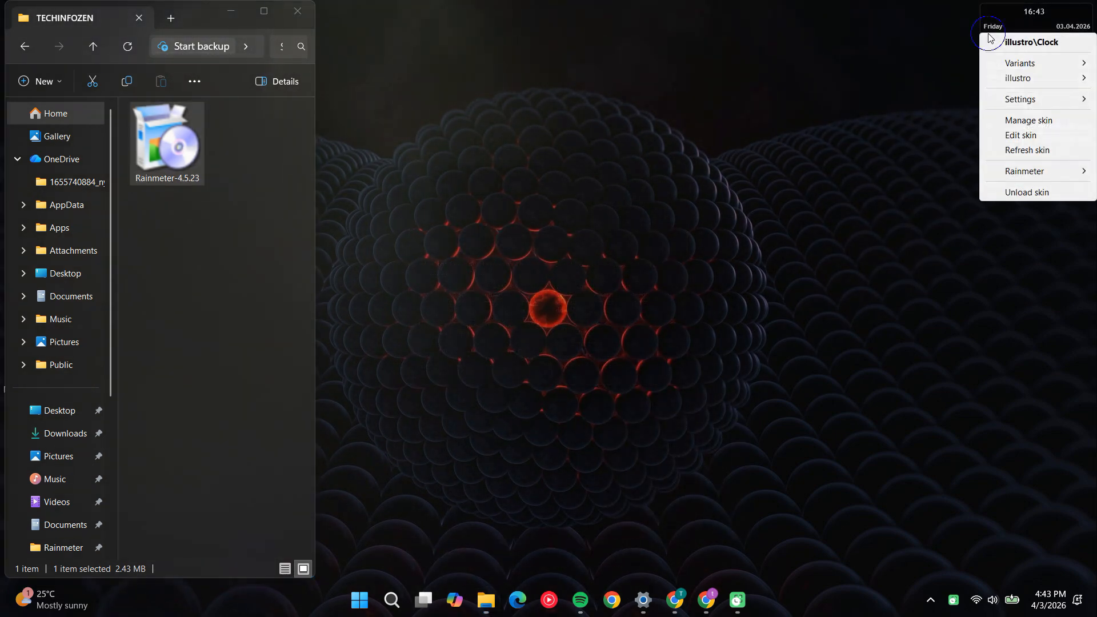
left_click(1029, 194)
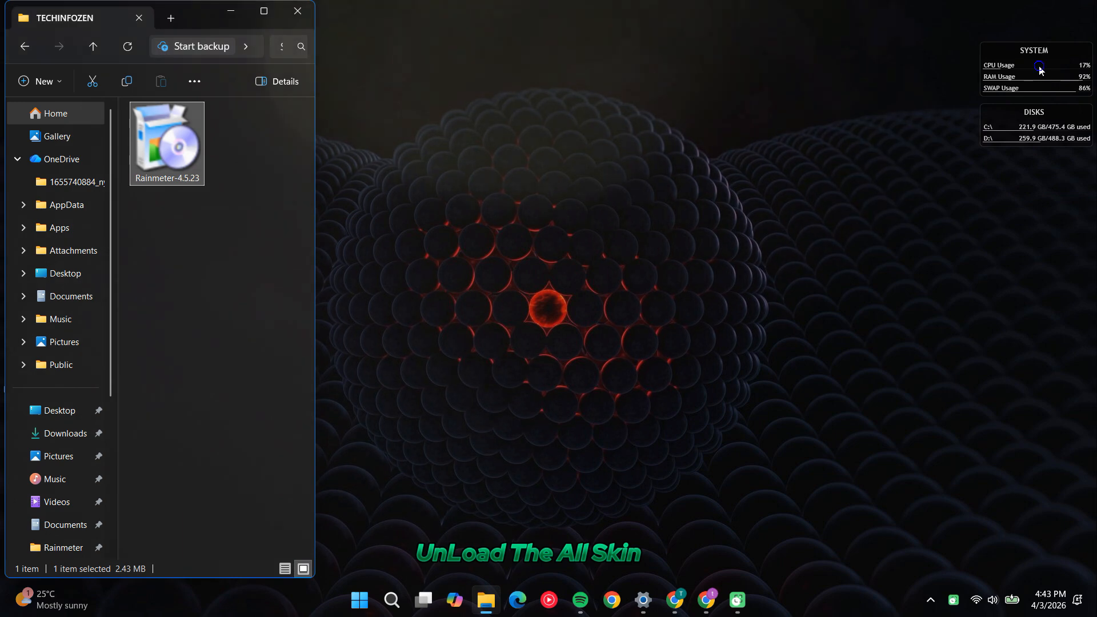
right_click(1005, 66)
left_click(1006, 228)
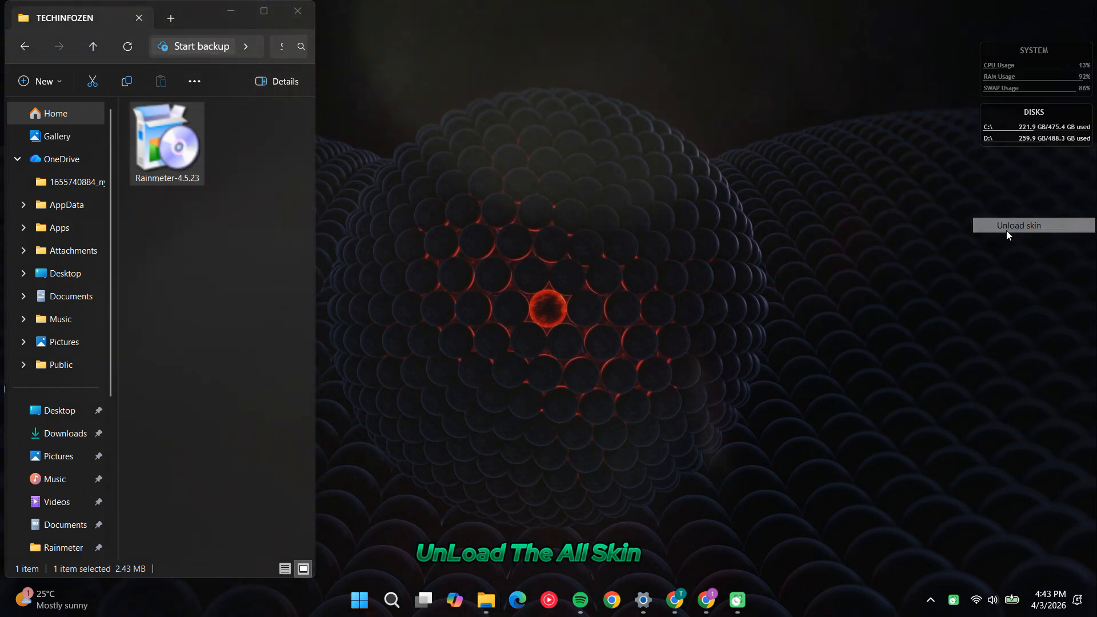
right_click(1022, 136)
left_click(1011, 291)
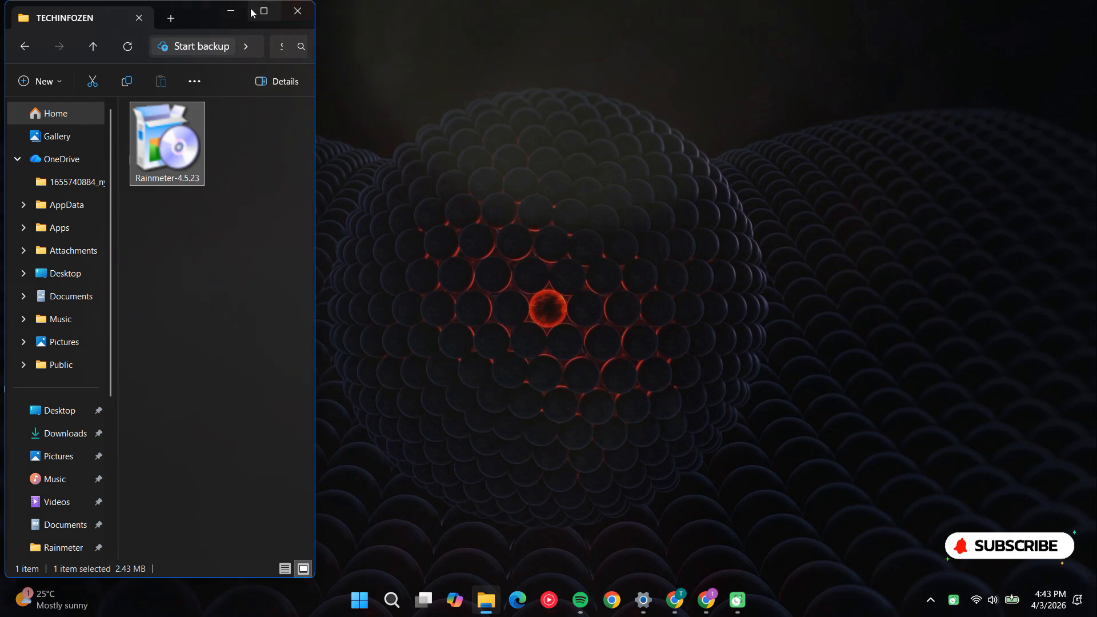
left_click(230, 14)
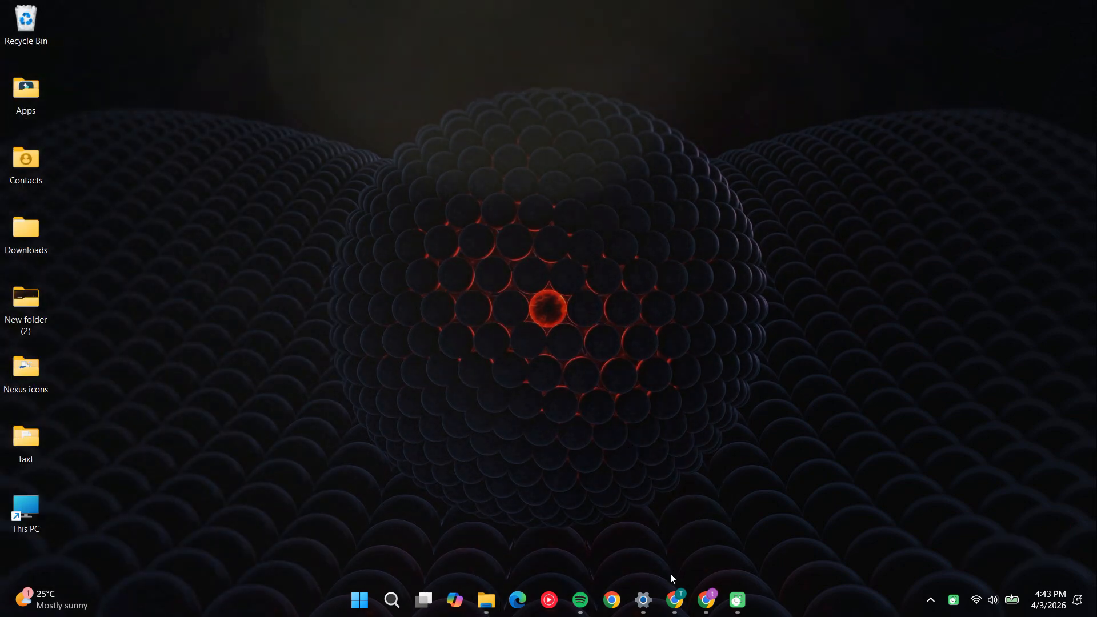
Switch to Chrome, download the Zenitsu Agatsuma 4K Live Wallpaper video from DesktopHut, and close the browser window
mouse_move(676, 602)
left_click(705, 512)
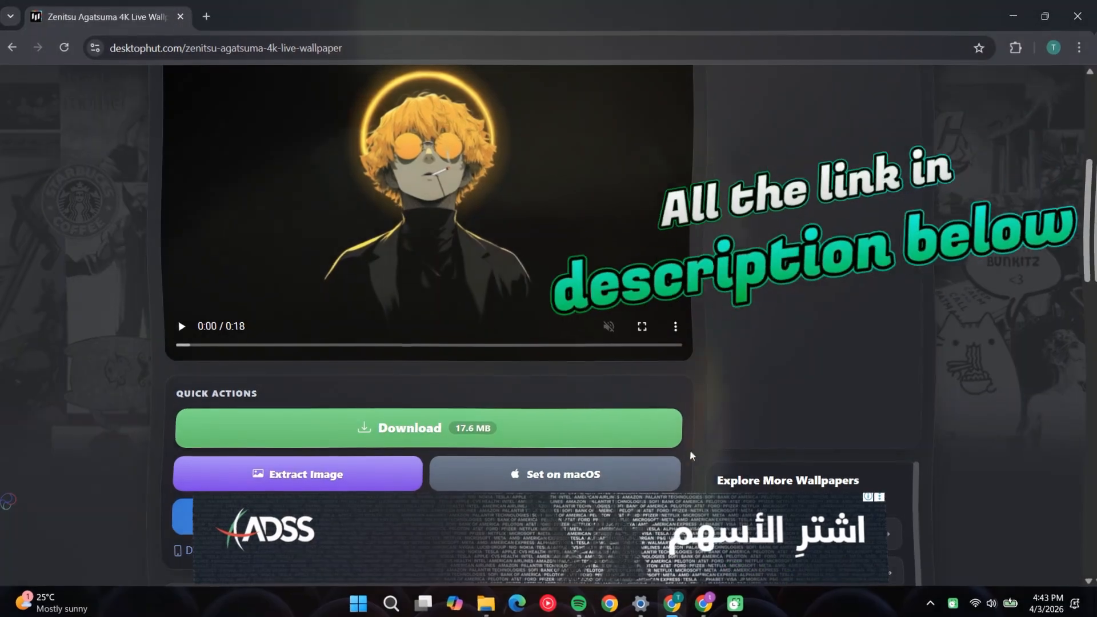
scroll(692, 456, "down", 3)
scroll(692, 456, "up", 8)
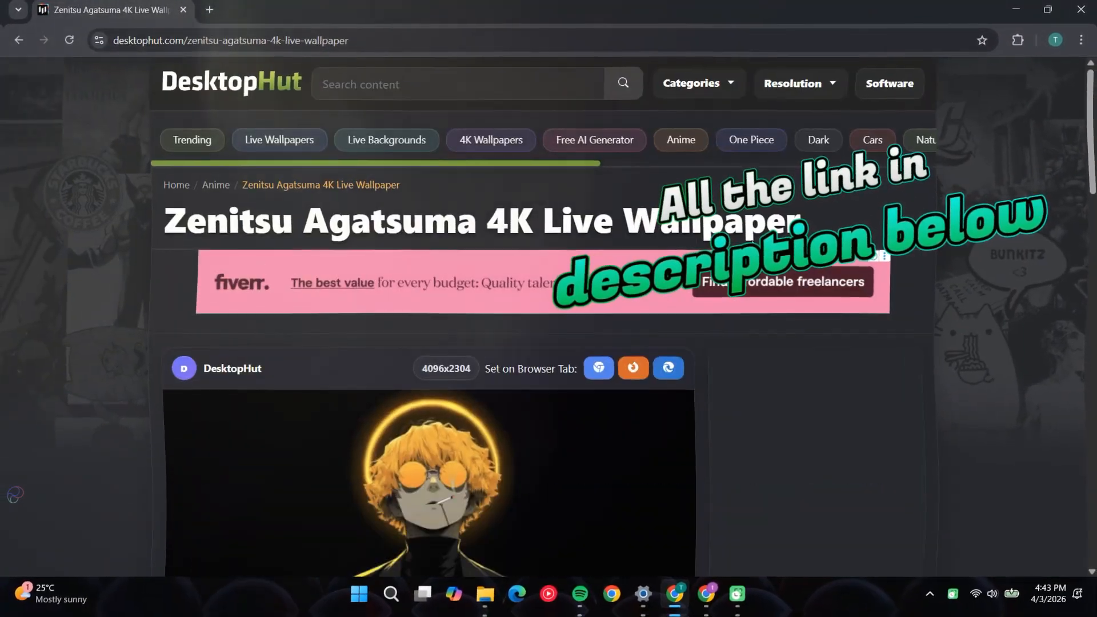
scroll(445, 369, "down", 6)
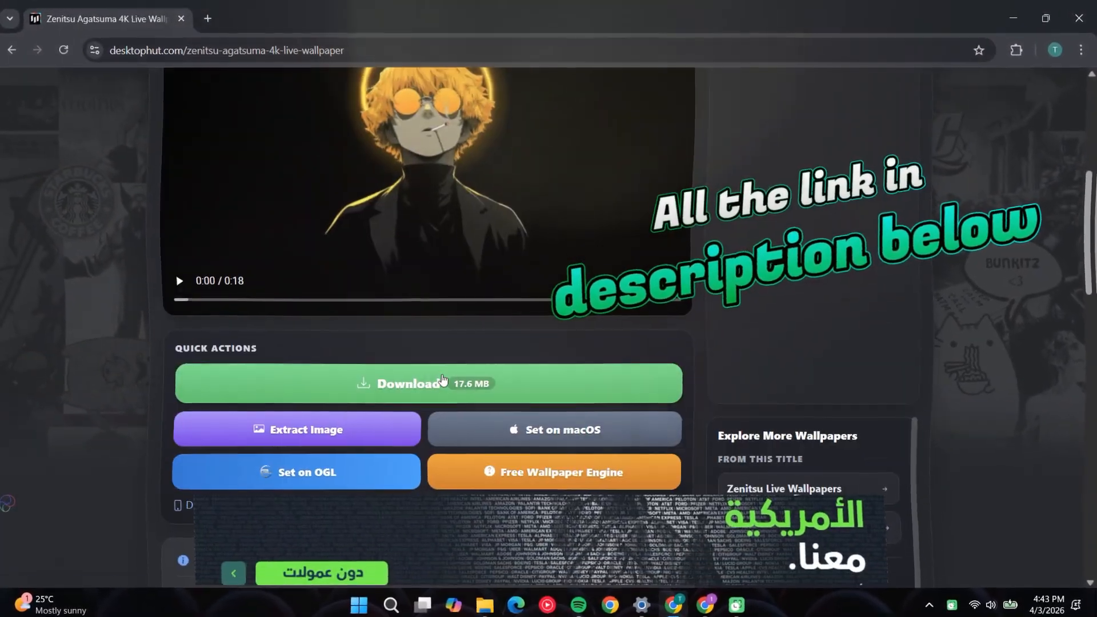
left_click(443, 380)
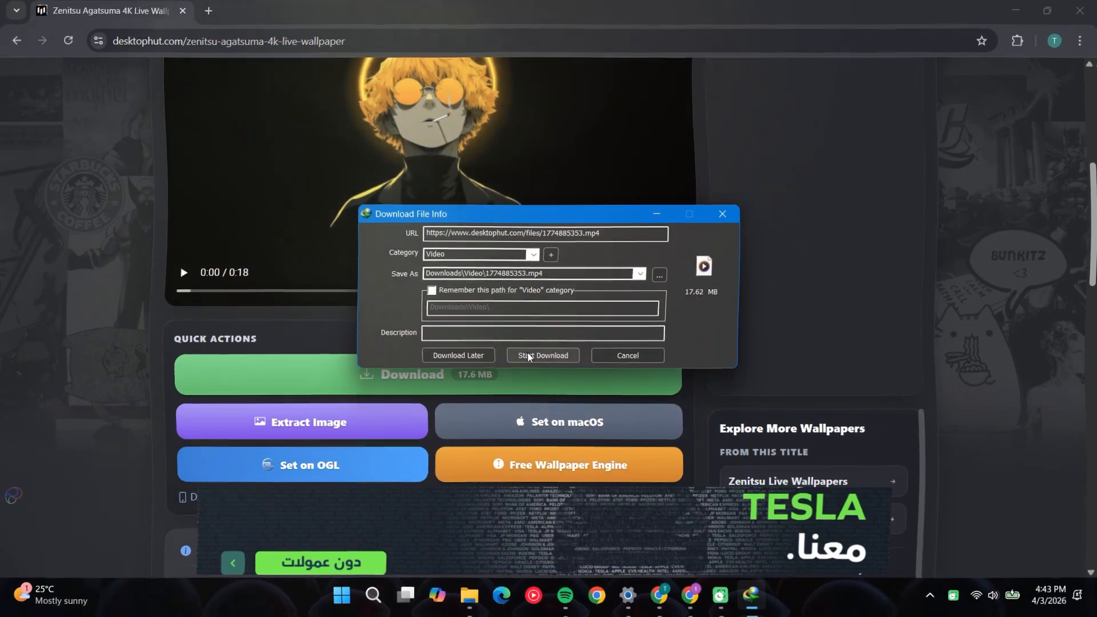
left_click(529, 356)
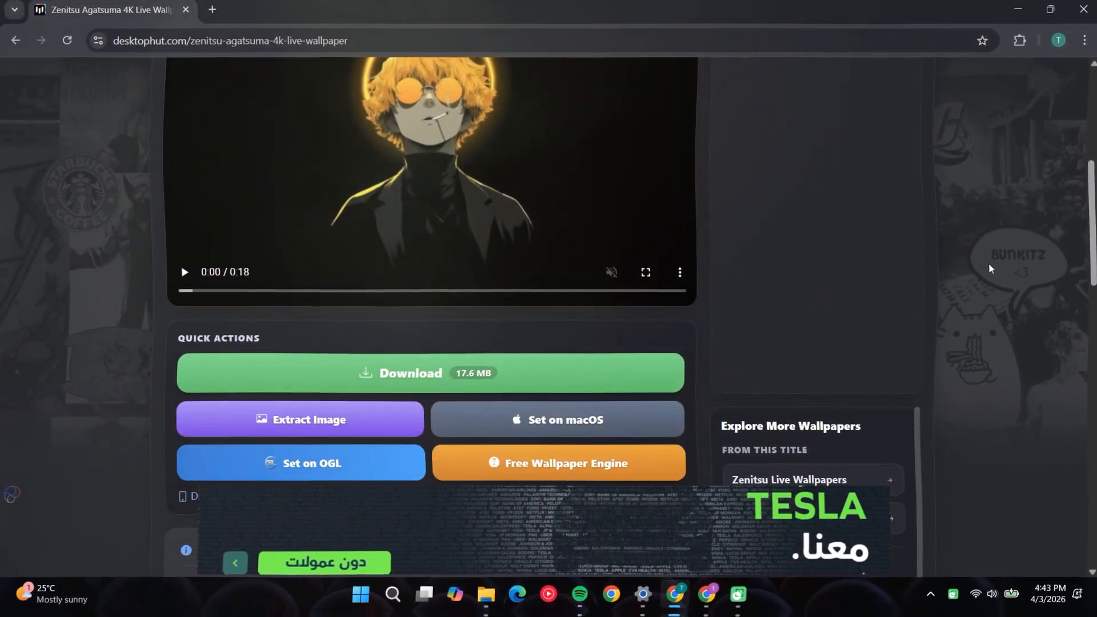
left_click(1072, 7)
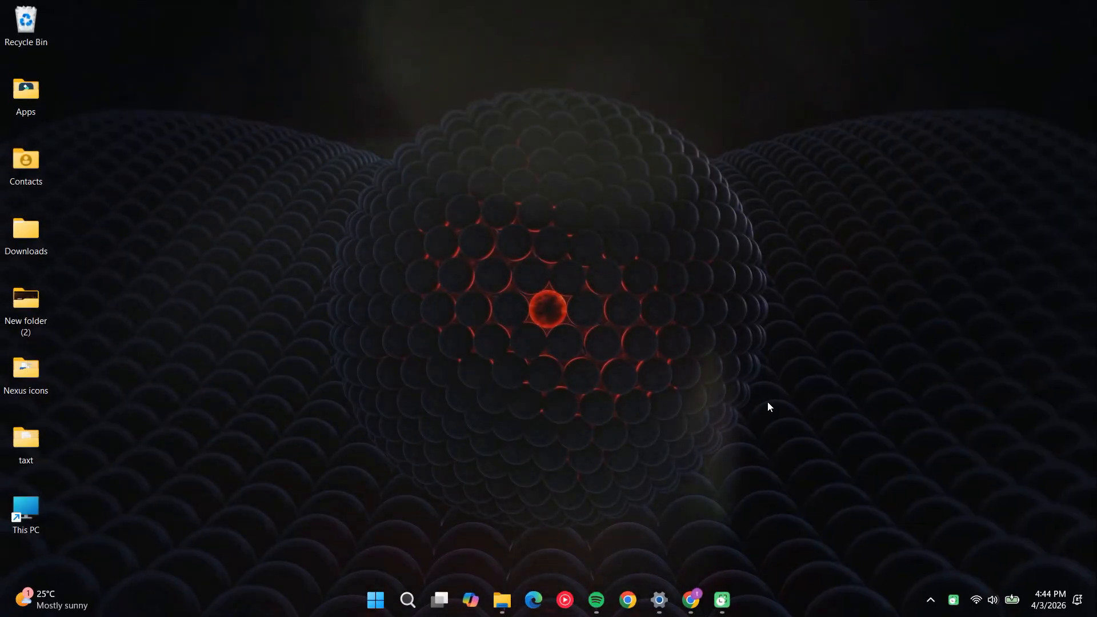
Bring up the TECHINFOZEN folder and open Lively Wallpaper, placing its window beside the folder
left_click(502, 600)
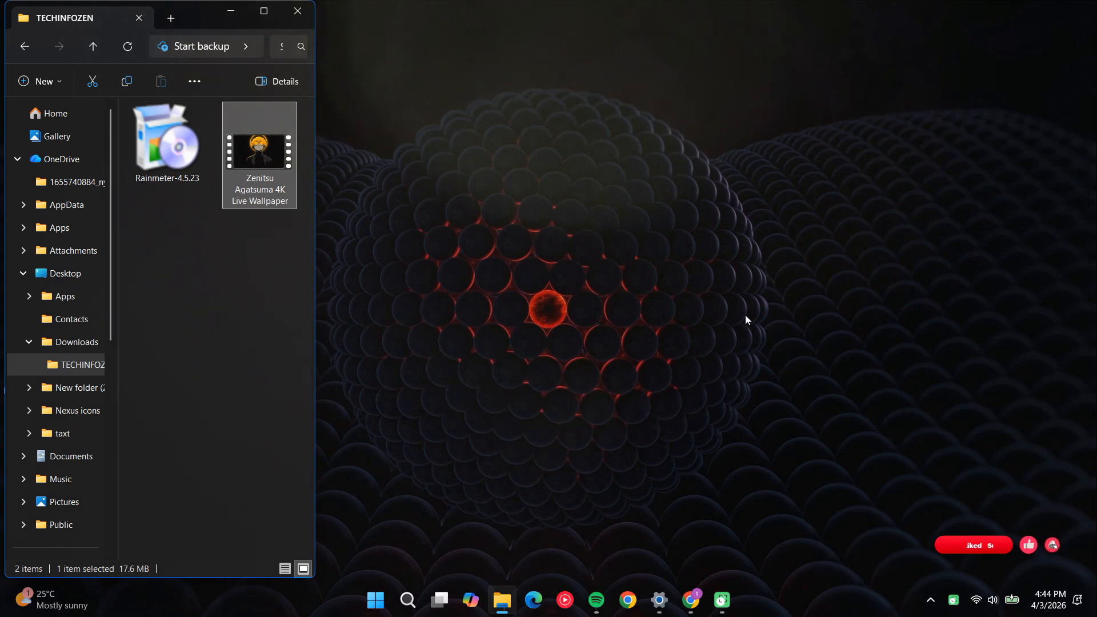
left_click(931, 599)
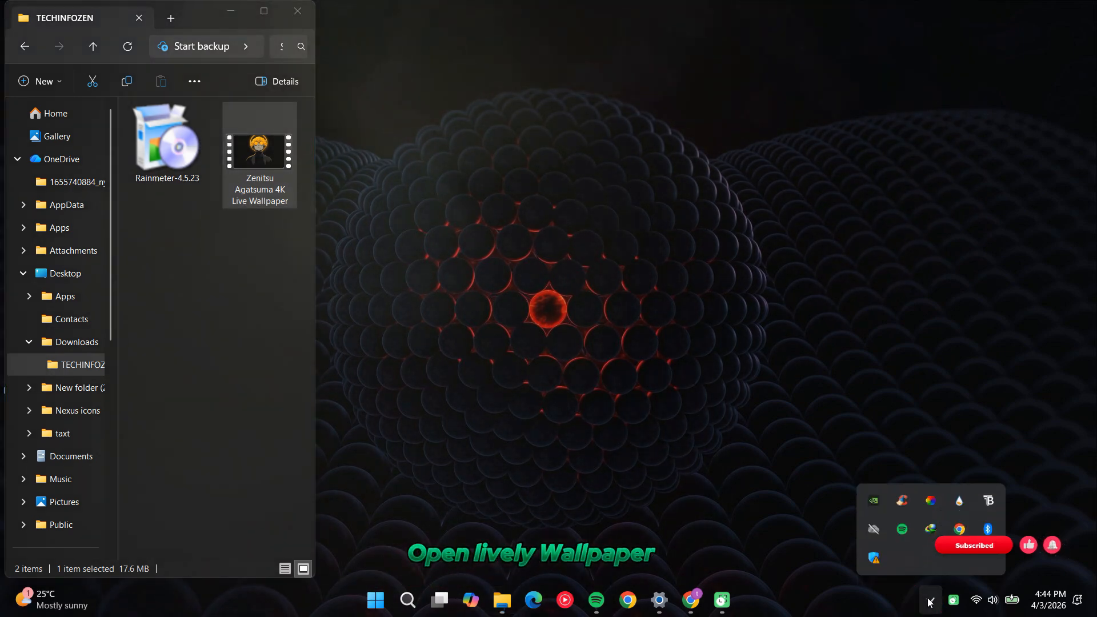
left_click(931, 500)
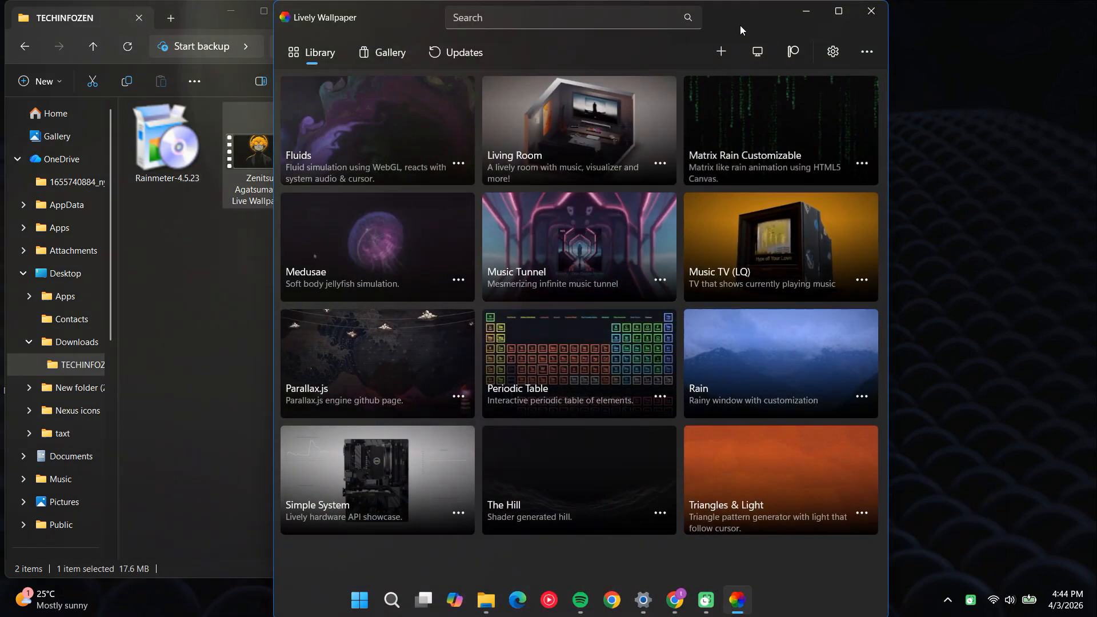
left_click_drag(735, 20, 828, 43)
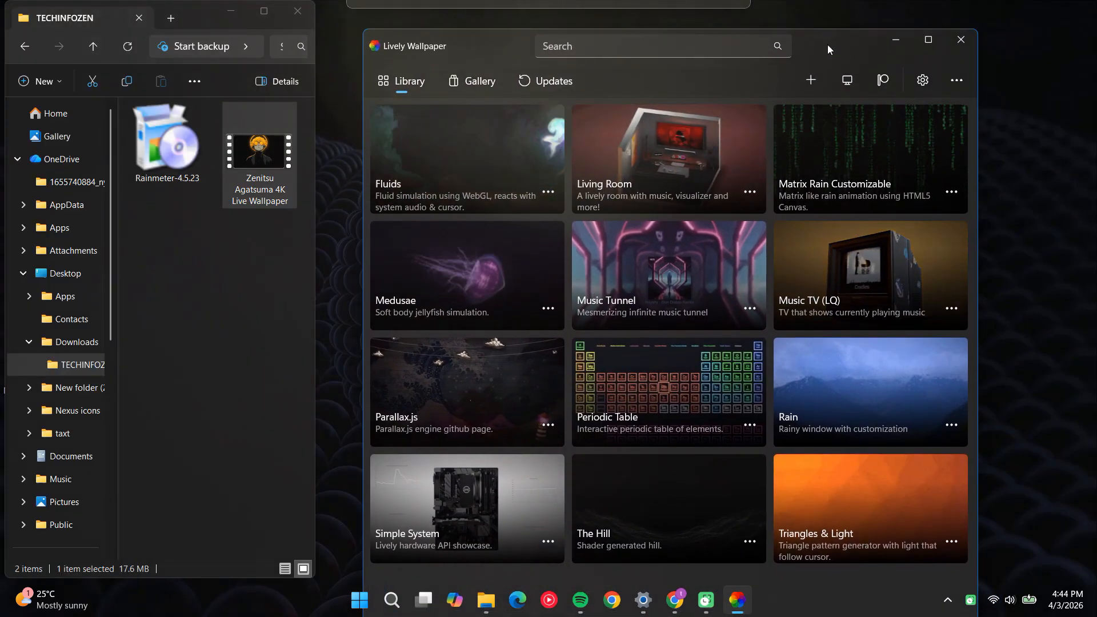
Import the Zenitsu Agatsuma 4K Live Wallpaper video from the folder into the Lively library as the desktop wallpaper, and close Lively
left_click(250, 171)
left_click_drag(250, 171, 557, 229)
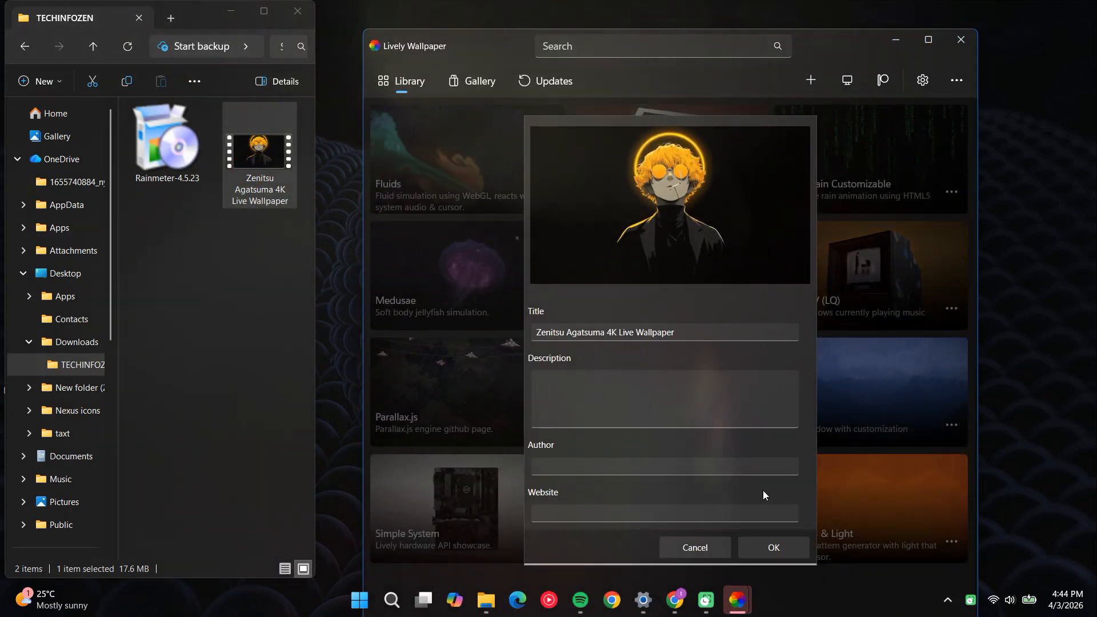
left_click(788, 547)
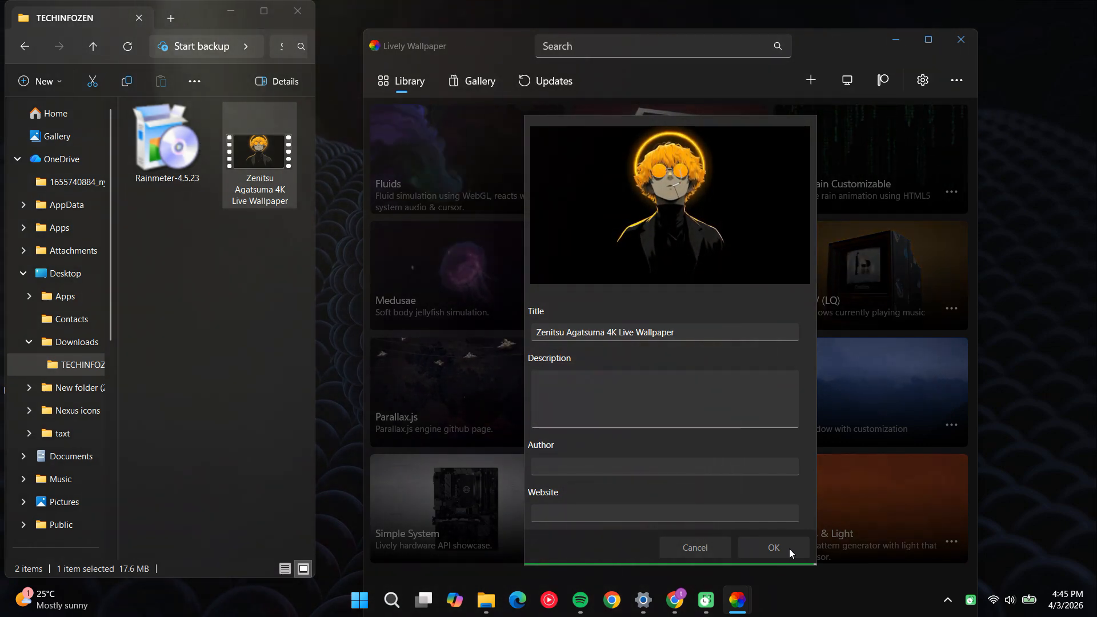
left_click(790, 548)
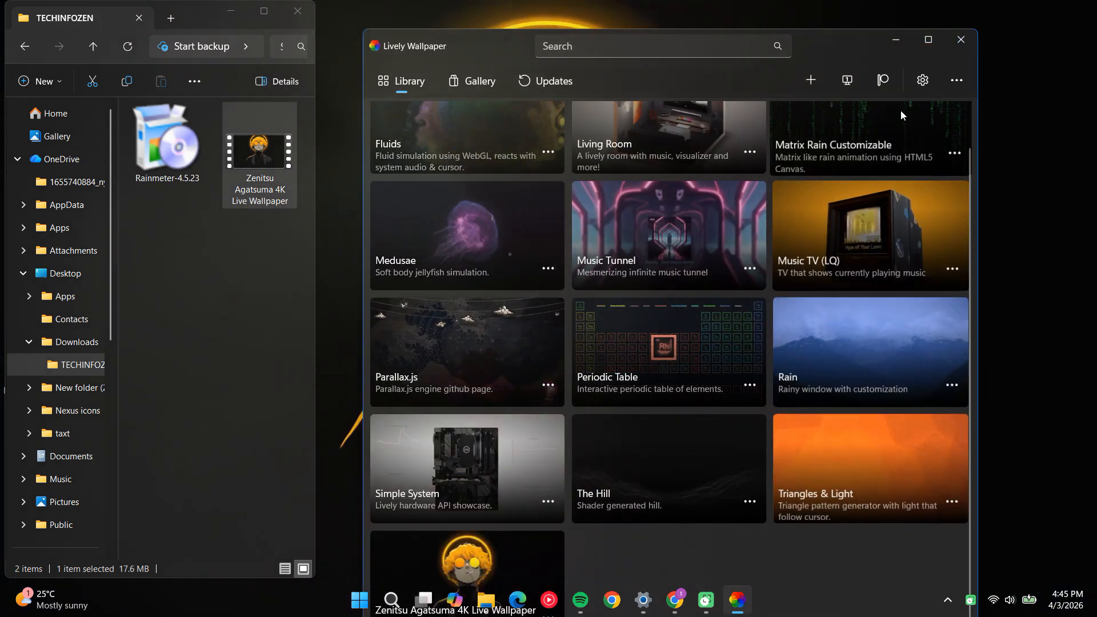
left_click(963, 38)
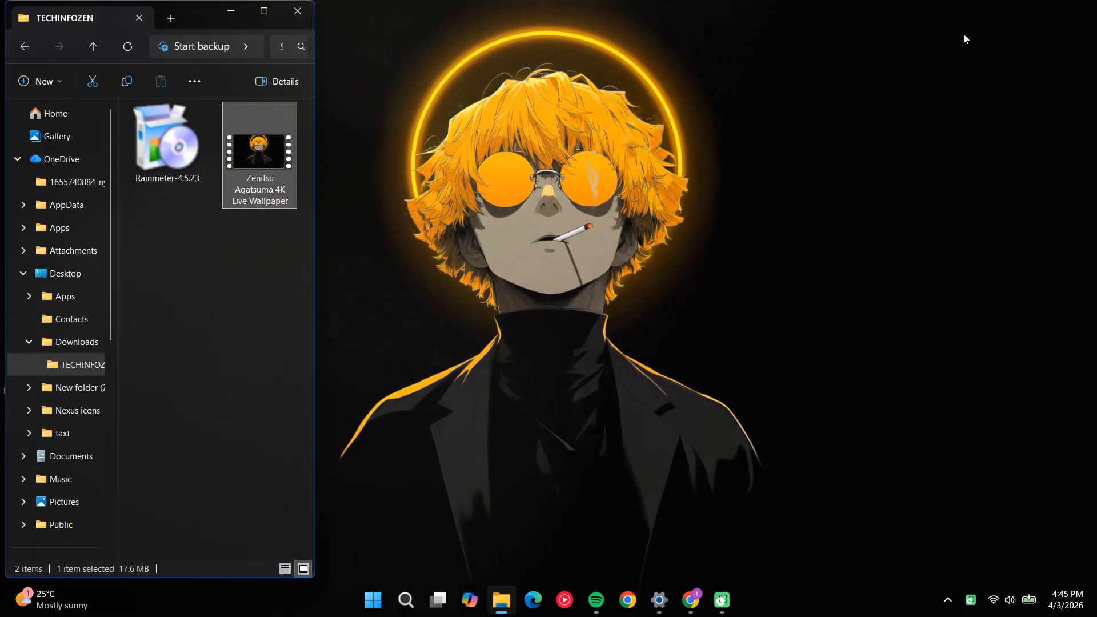
Minimize the folder window and hide the desktop icons
left_click(229, 11)
right_click(235, 181)
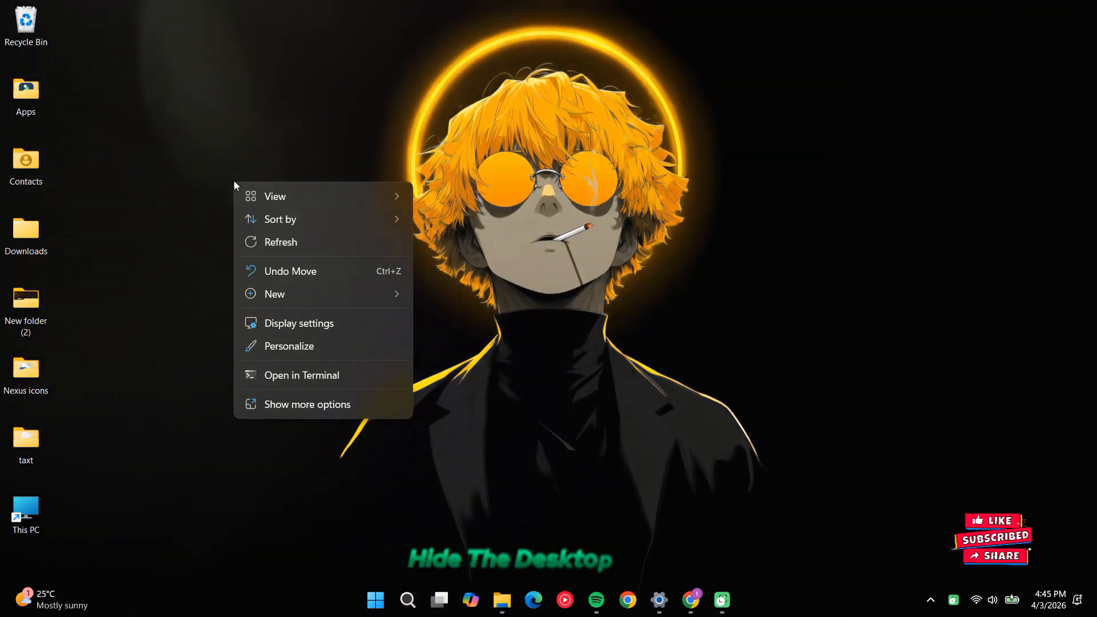
mouse_move(336, 205)
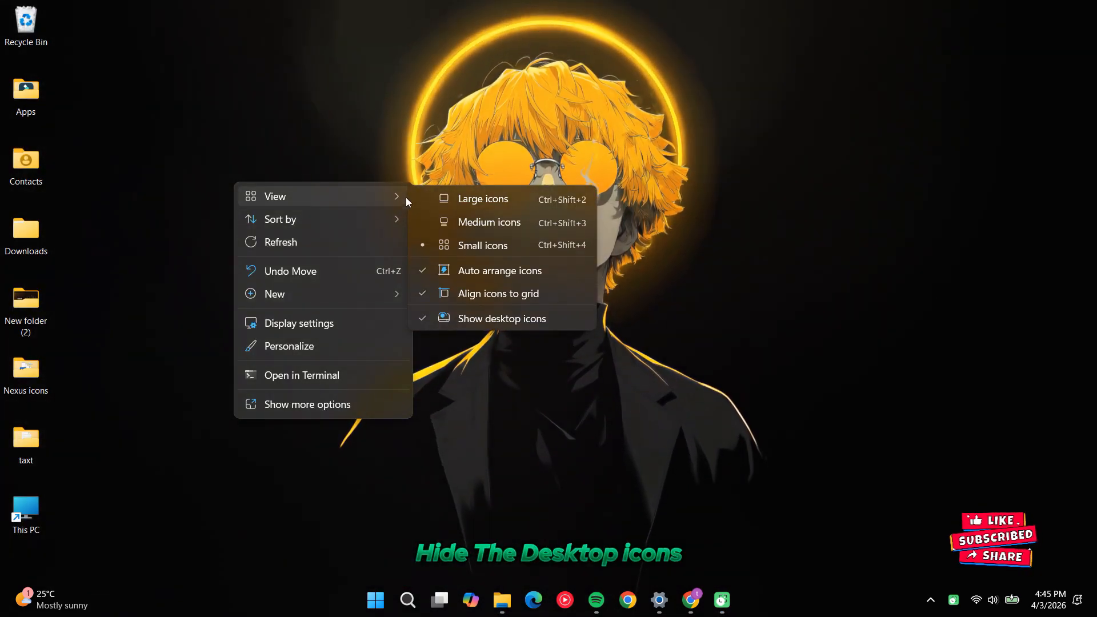
left_click(497, 318)
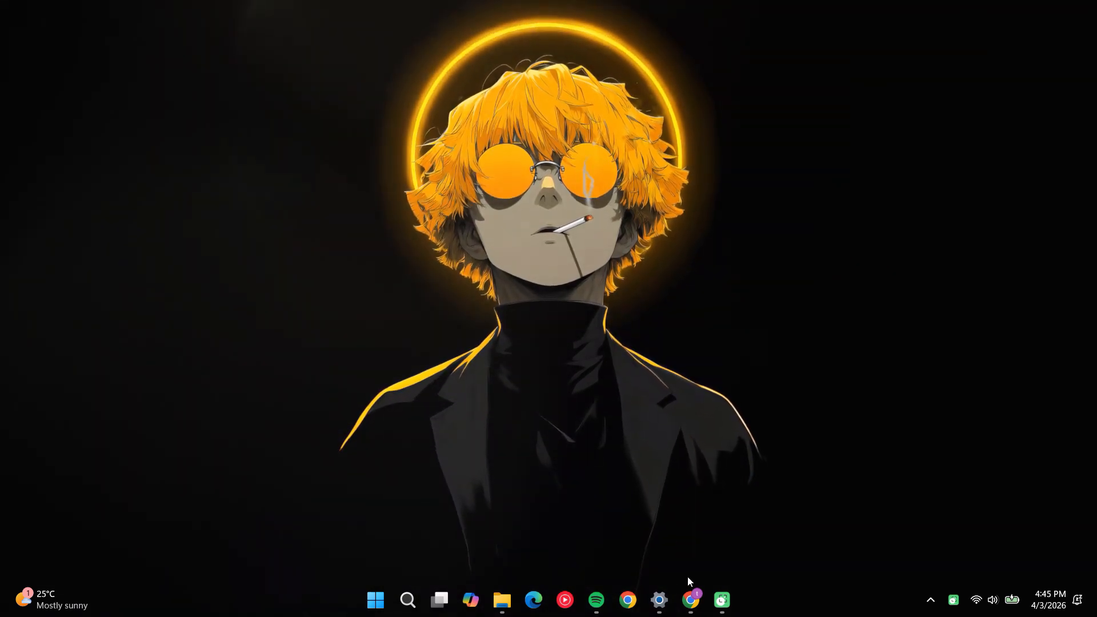
Switch to Chrome and download the whole Zenitsu Agatsuma skin folder from Google Drive as a compressed file
left_click(691, 600)
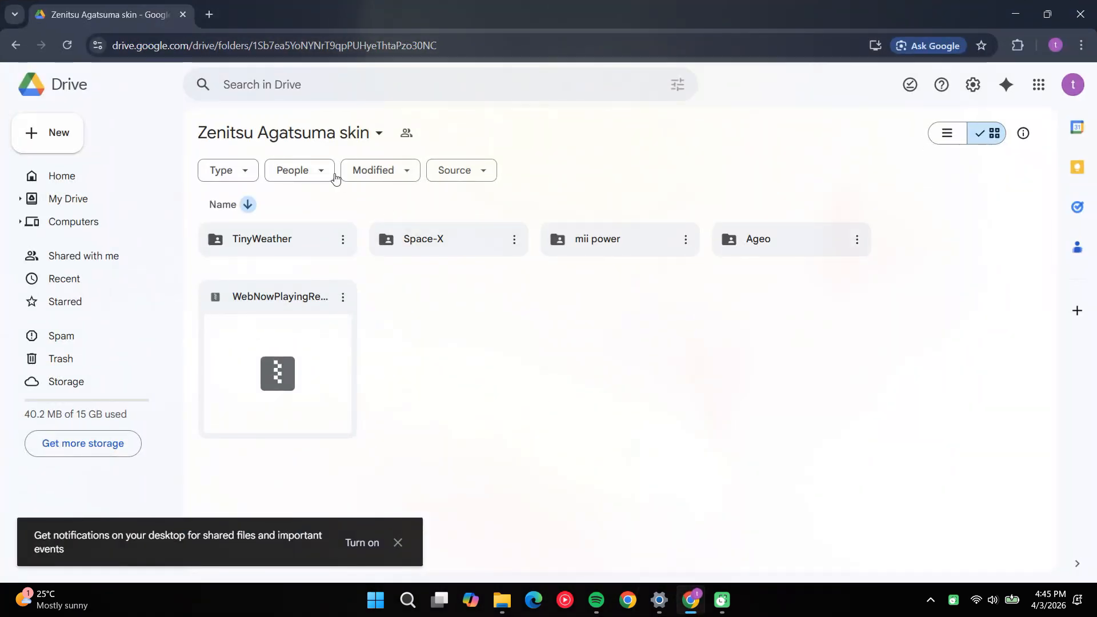
left_click(379, 132)
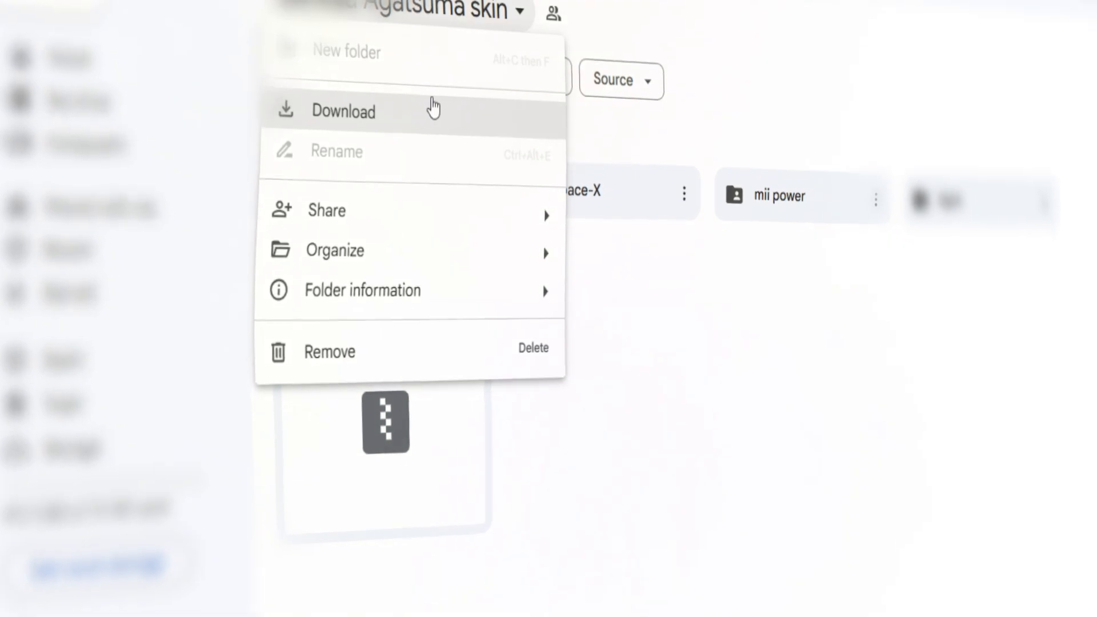
left_click(434, 108)
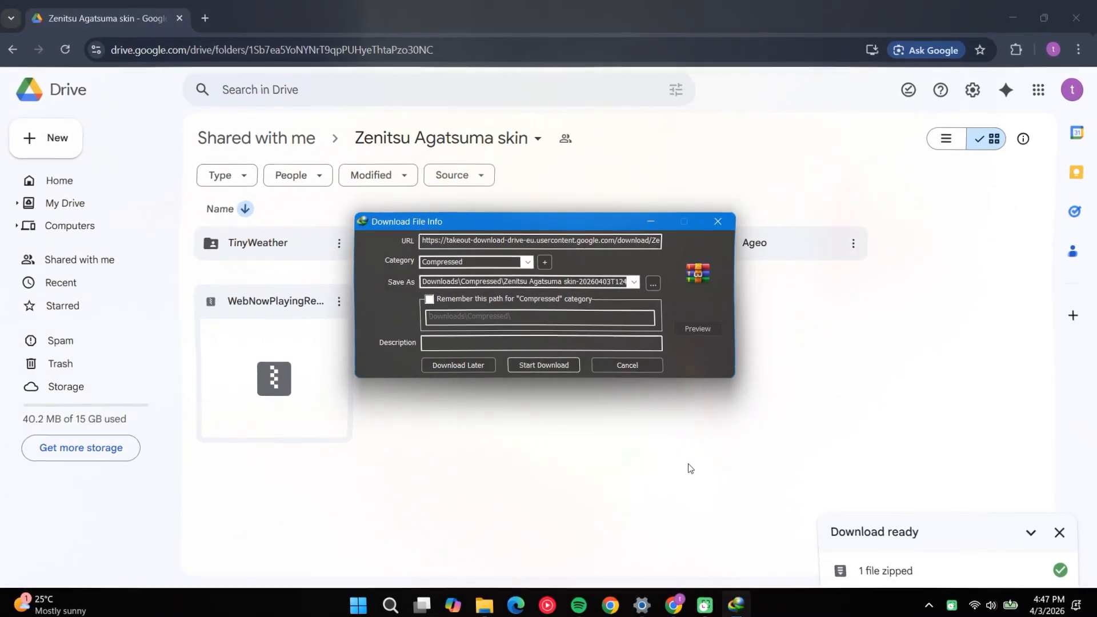
left_click(543, 366)
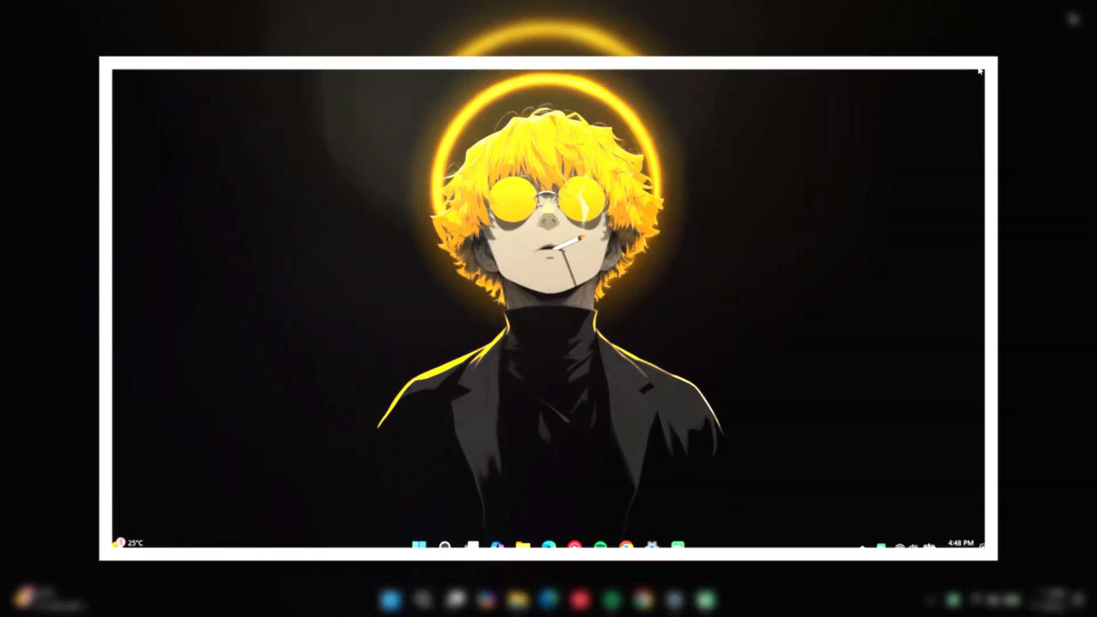
Bring up the TECHINFOZEN folder and extract the downloaded Zenitsu Agatsuma skin archive in place with WinRAR
left_click(520, 606)
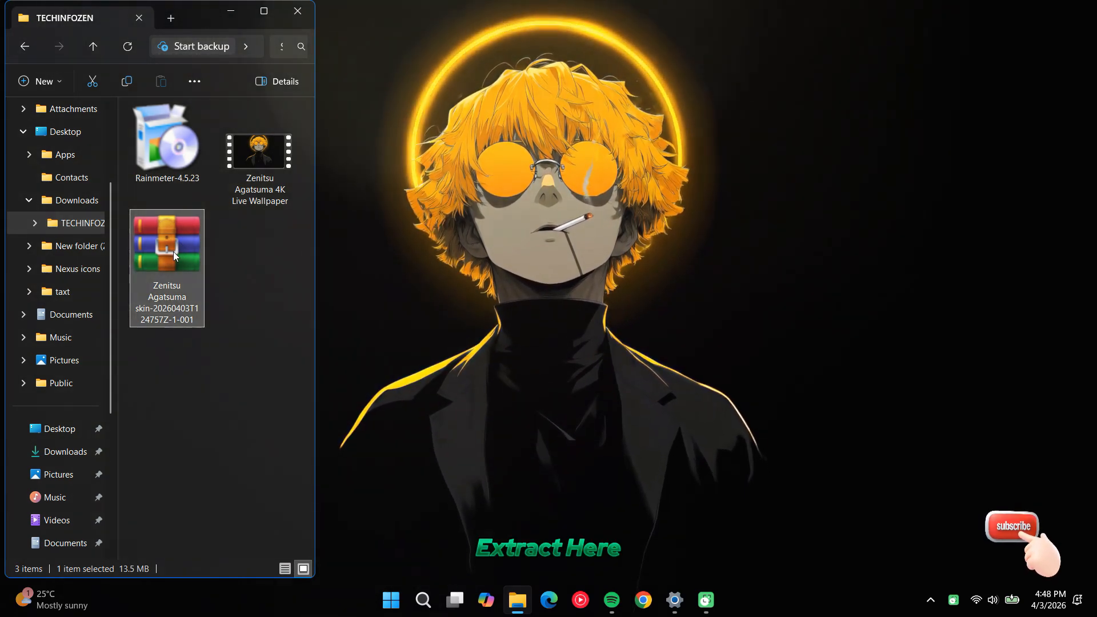
right_click(173, 253)
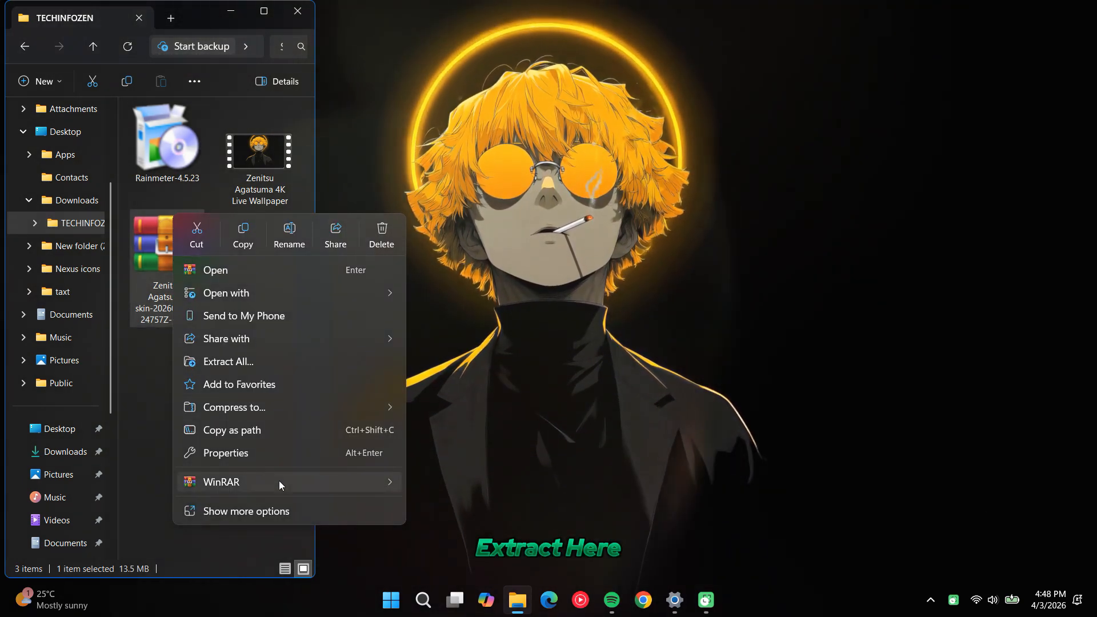
mouse_move(279, 482)
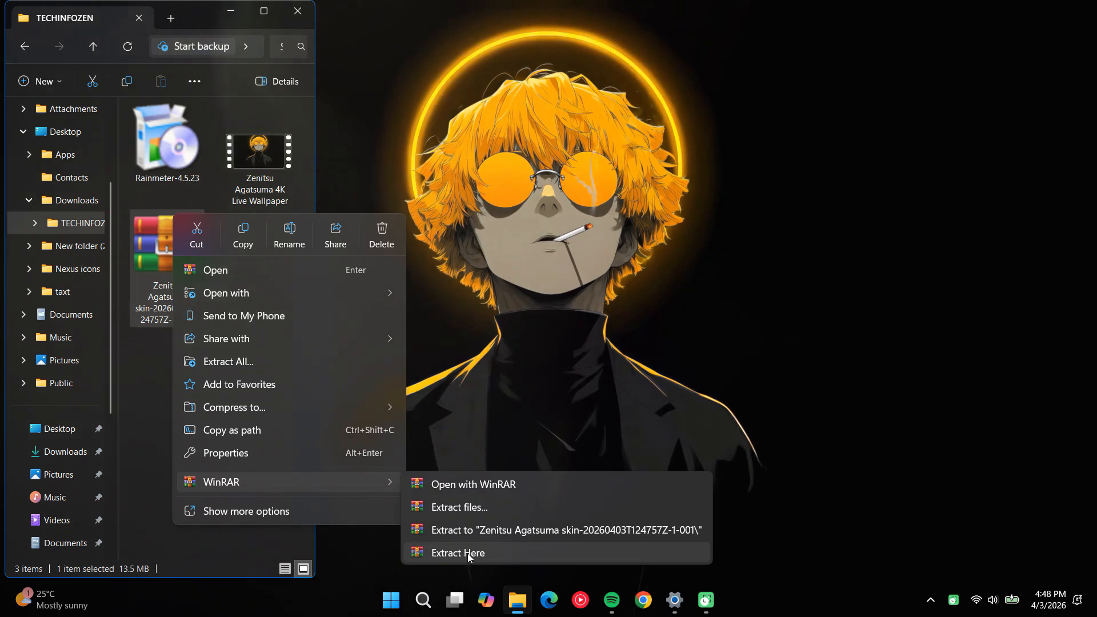
left_click(468, 555)
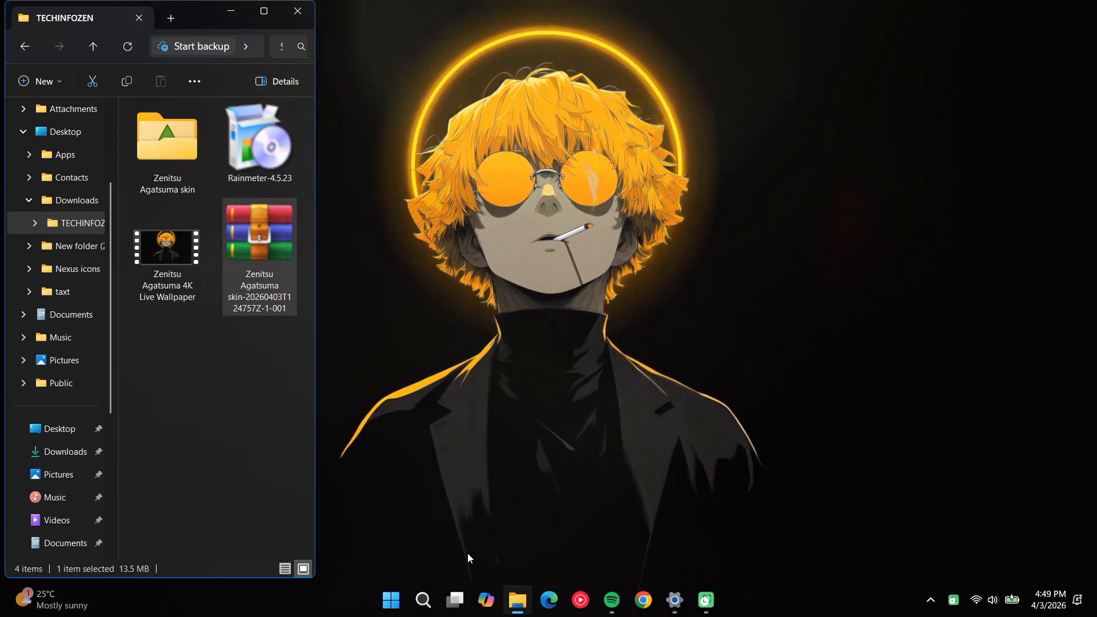
Open the extracted Zenitsu Agatsuma skin folder and install WebNowPlayingRedux_2.0.7.rmskin through the Rainmeter Skin Installer
left_click(180, 175)
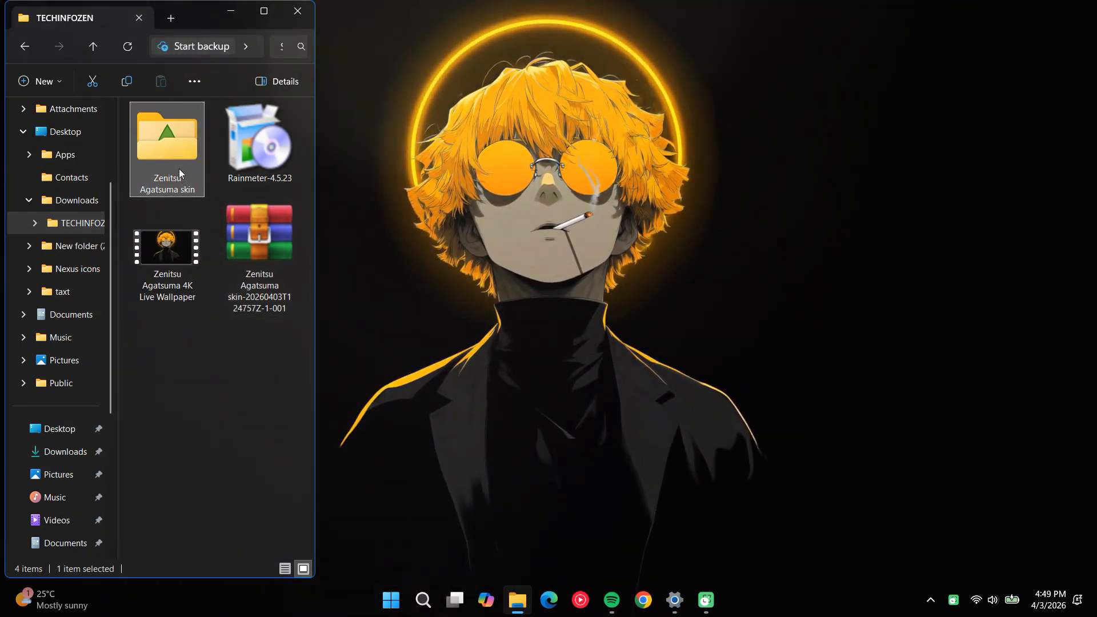
right_click(179, 169)
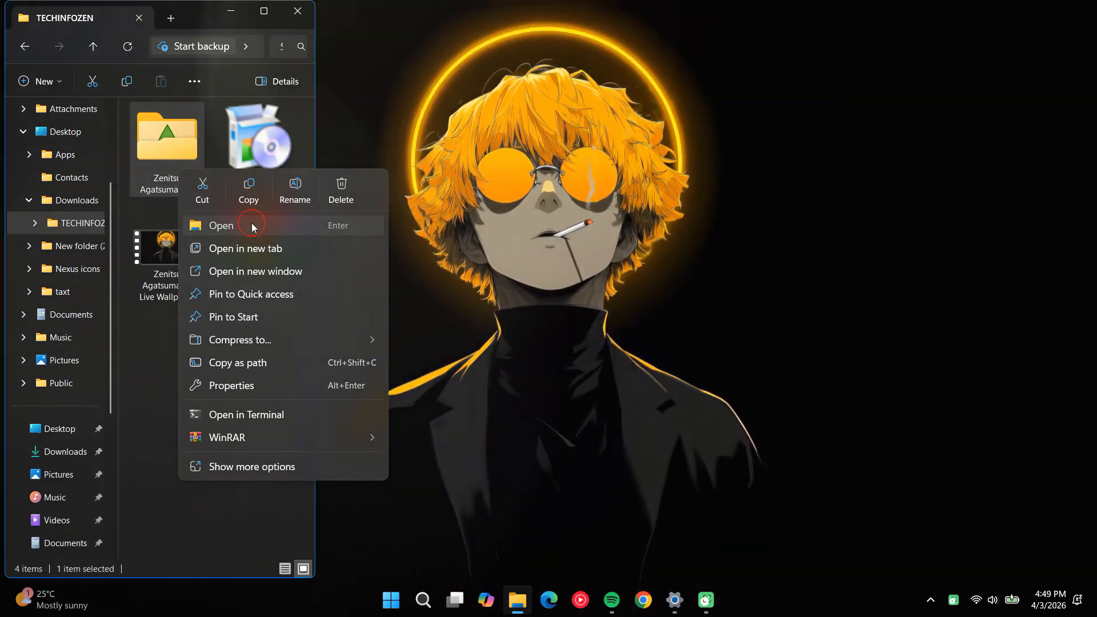
left_click(252, 226)
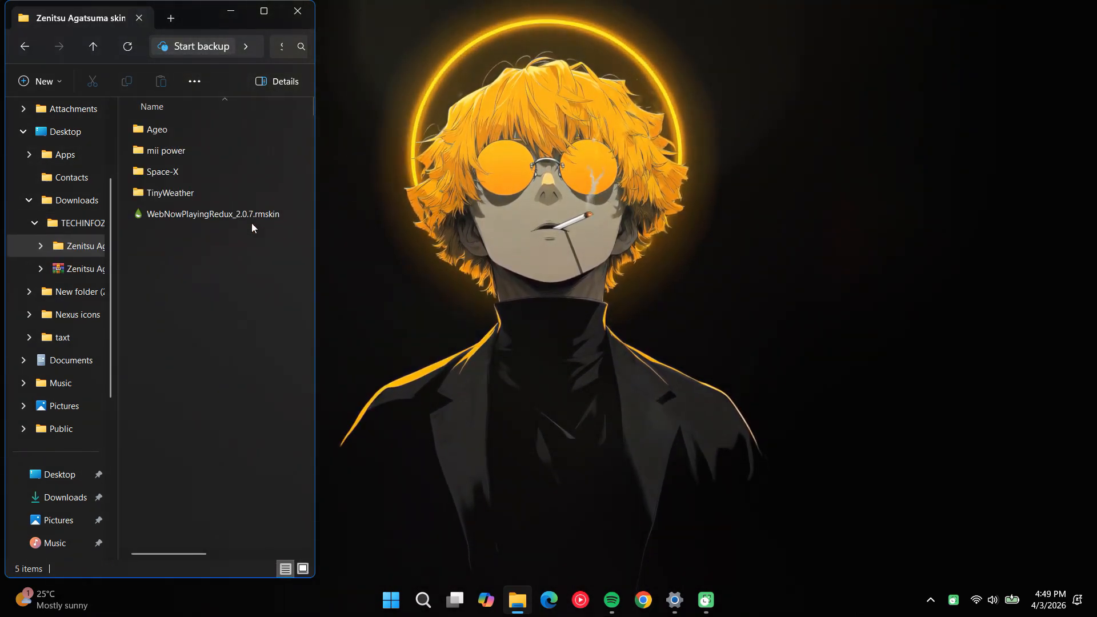
left_click(230, 216)
double_click(231, 214)
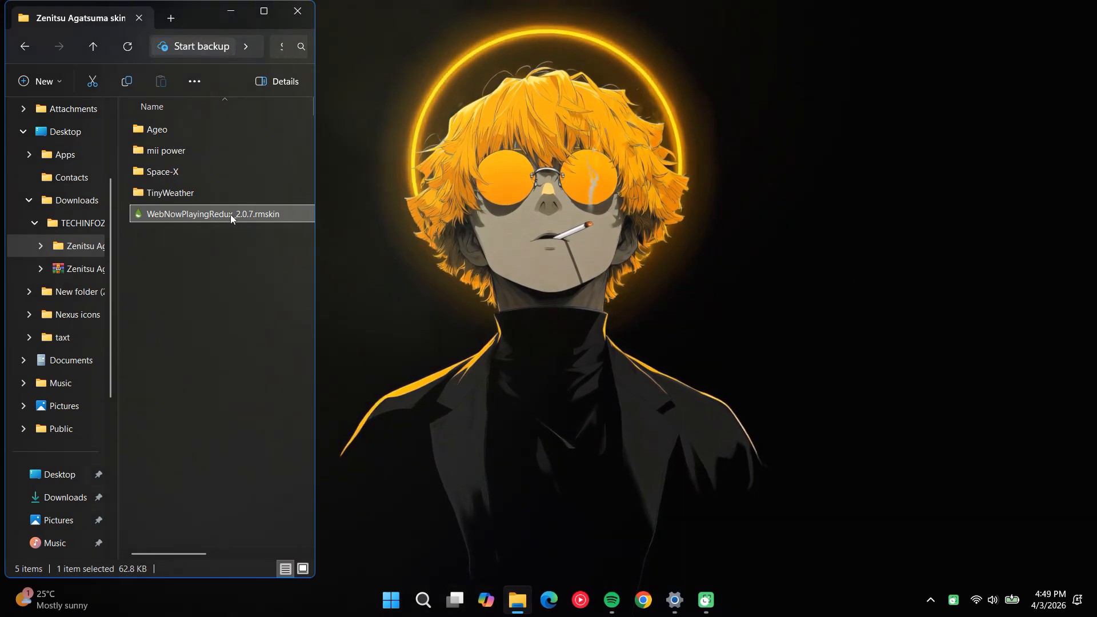
right_click(231, 214)
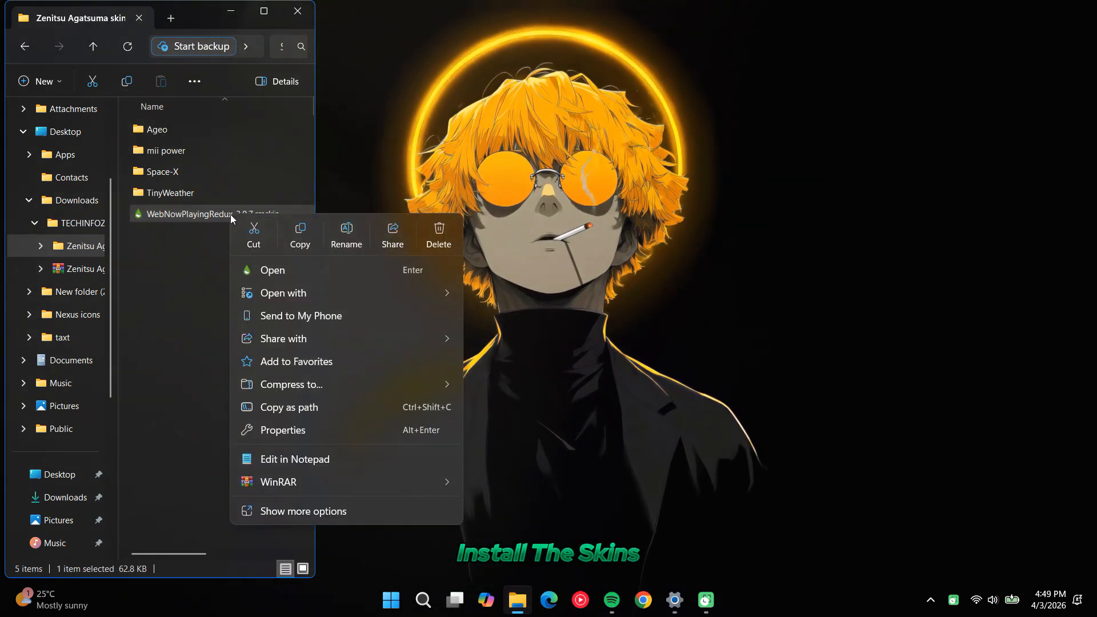
left_click(267, 270)
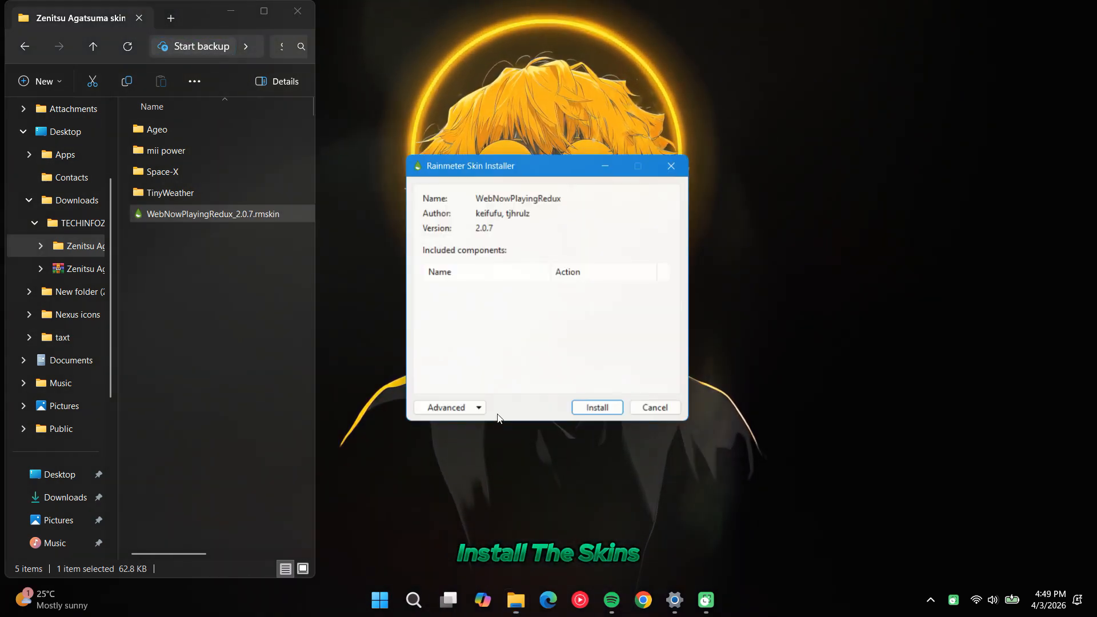
left_click(600, 409)
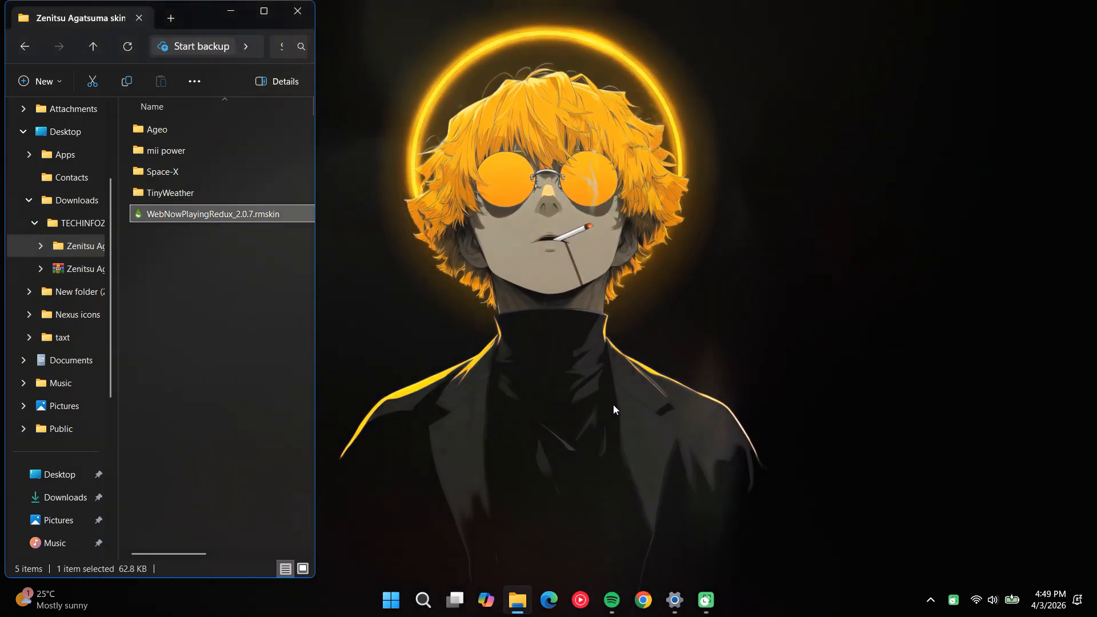
Select and copy the TinyWeather, Space-X, mii power and Ageo skin folders
left_click(182, 189)
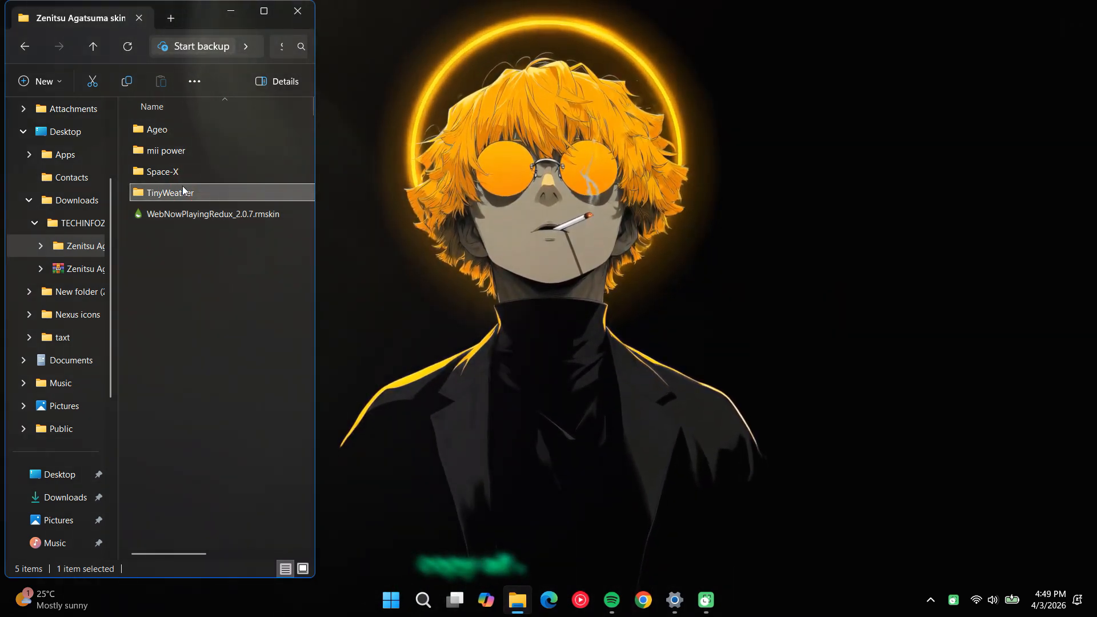
key("shift+Up")
key("shift+Up")
key("shift+Up")
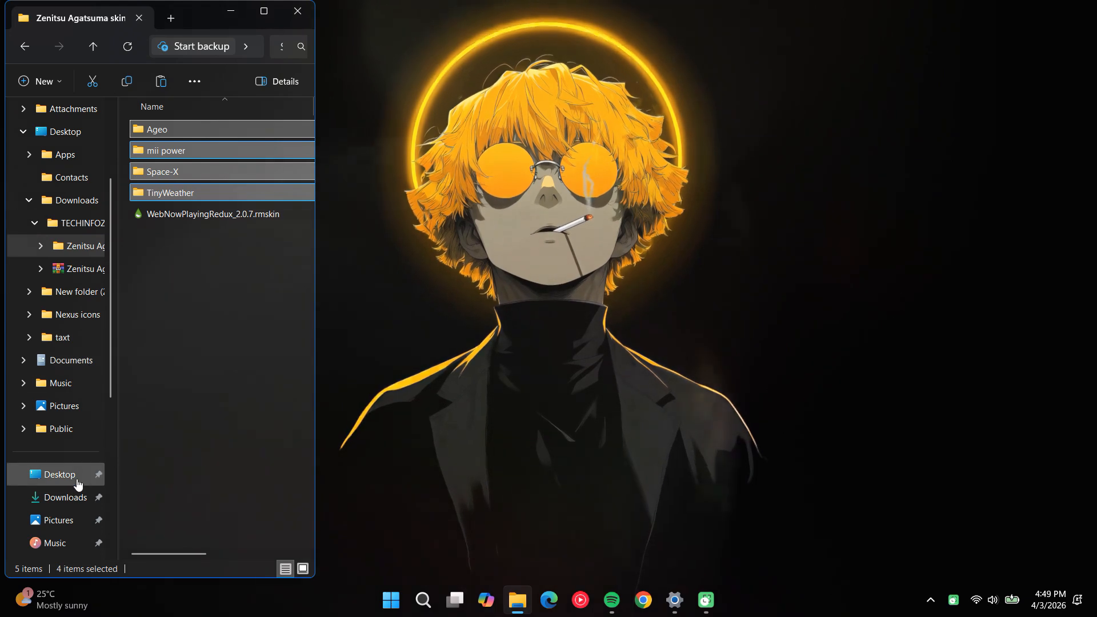
Paste the four copied skin folders into the Skins folder inside the Rainmeter folder, and close the folder window
scroll(74, 499, "down", 1)
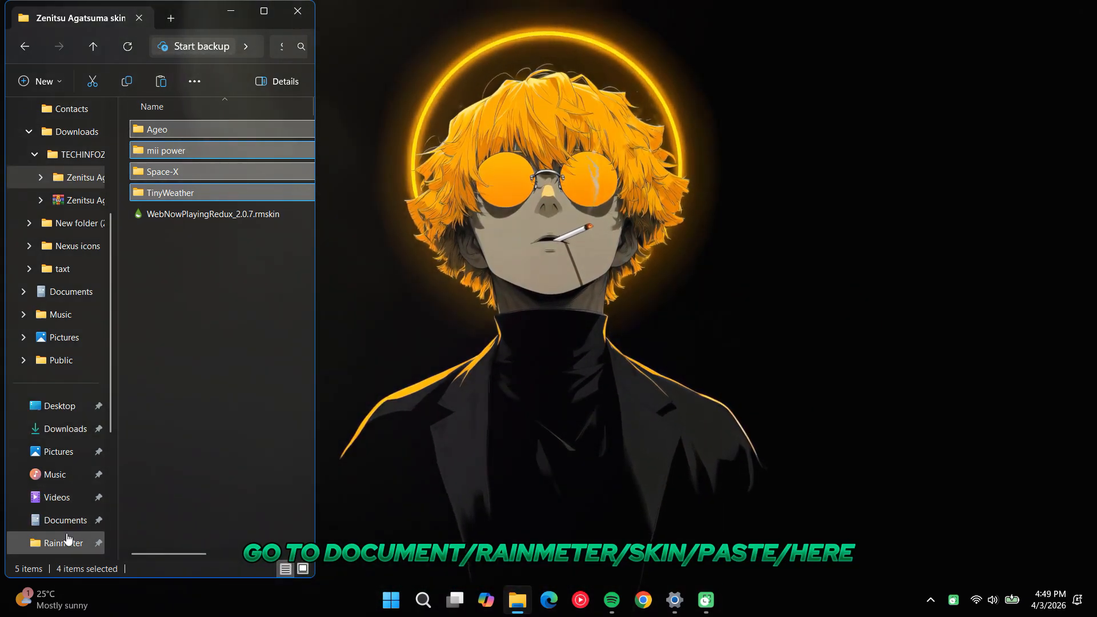
scroll(68, 536, "down", 1)
left_click(62, 520)
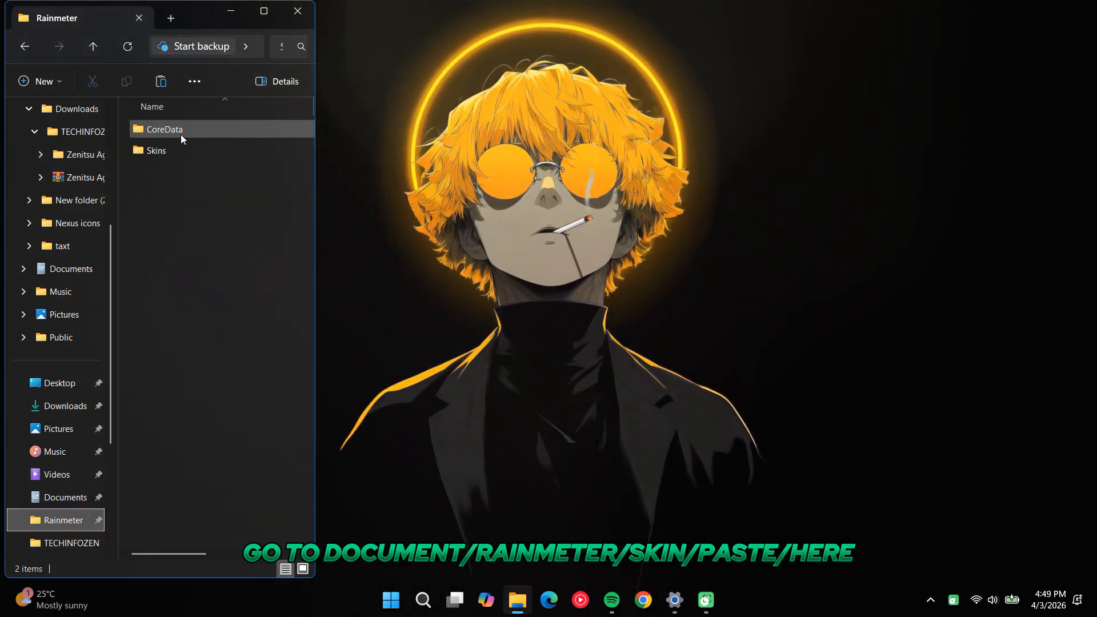
left_click(170, 150)
double_click(170, 150)
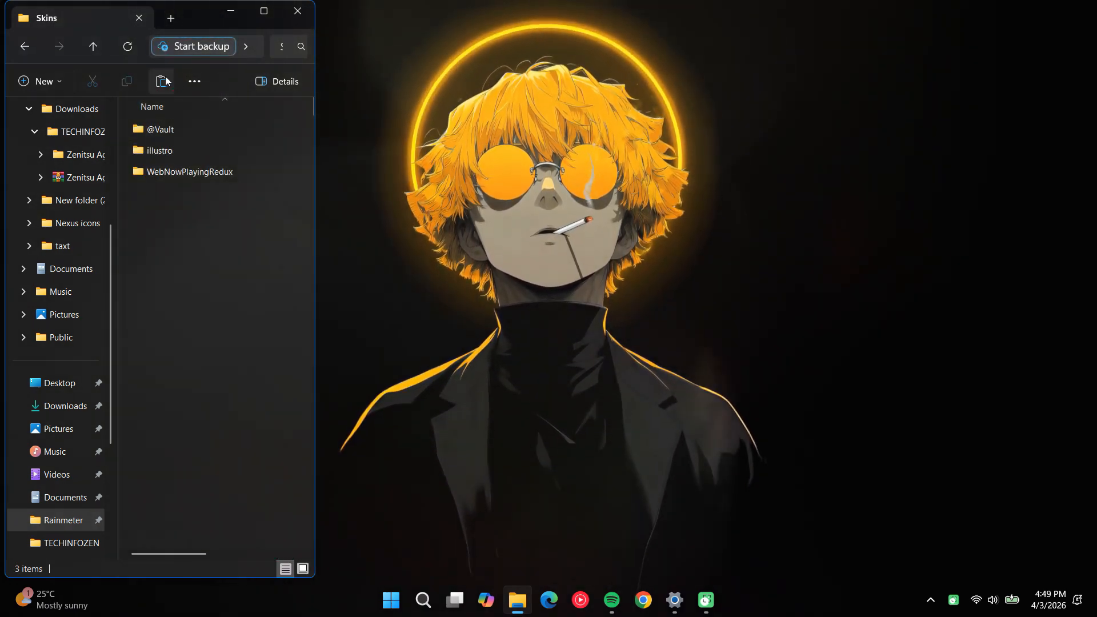
left_click(163, 81)
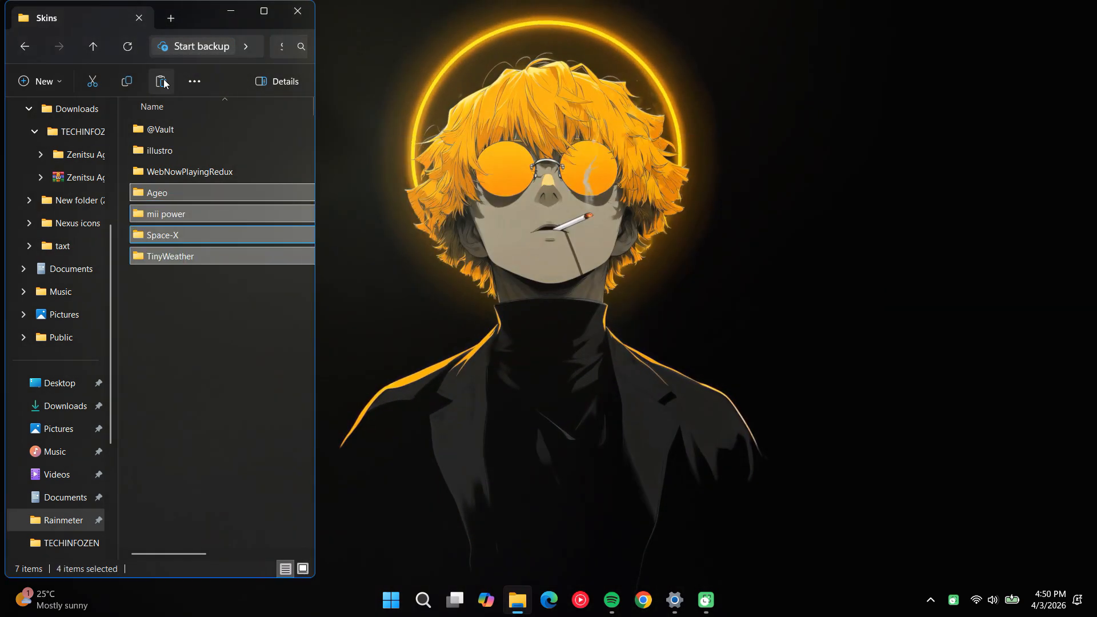
left_click(298, 11)
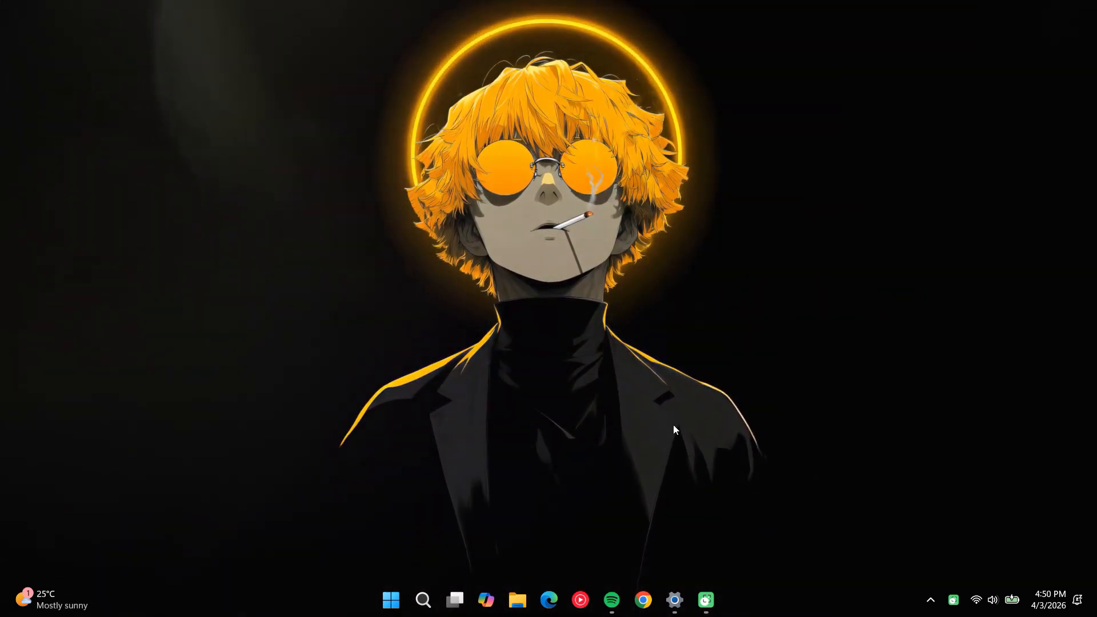
Open the Manage Rainmeter window from the running background app and move it aside to uncover the desktop
left_click(931, 601)
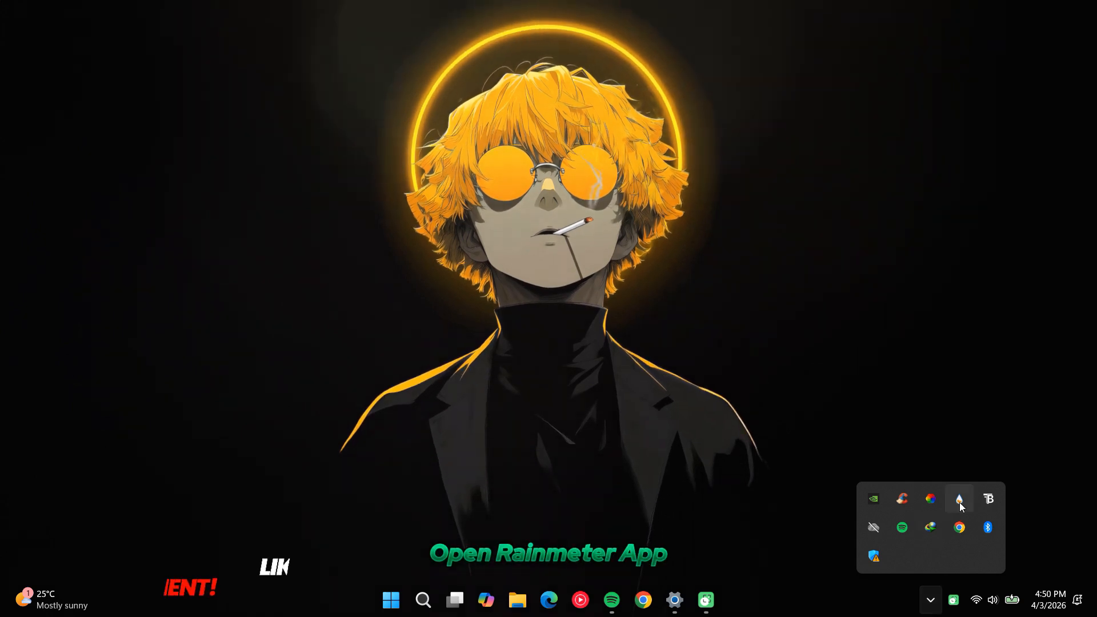
right_click(962, 500)
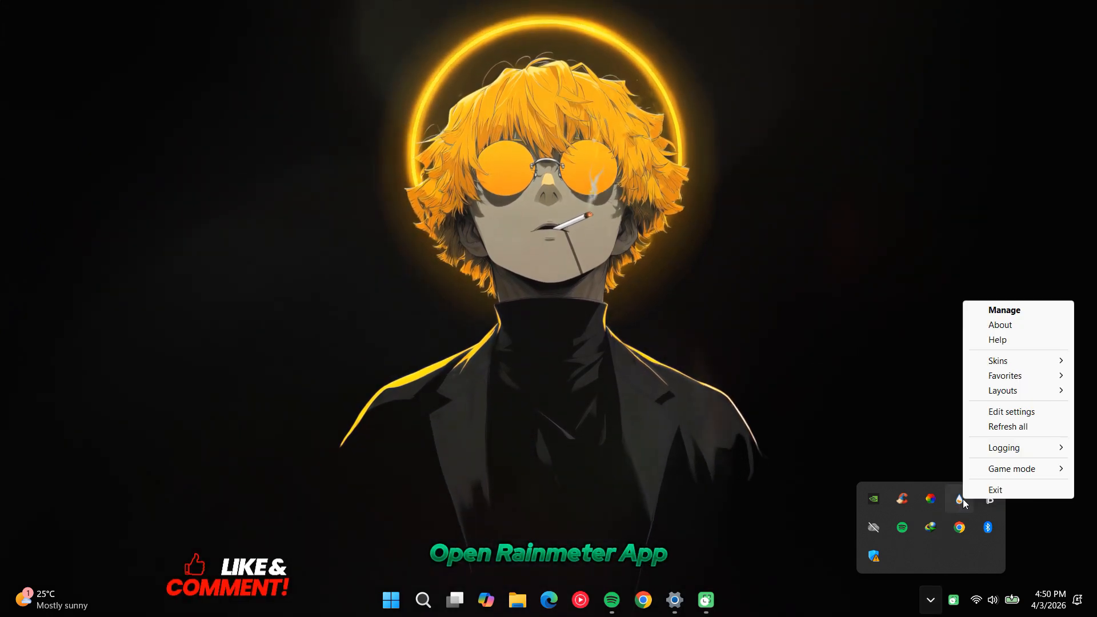
left_click(1004, 309)
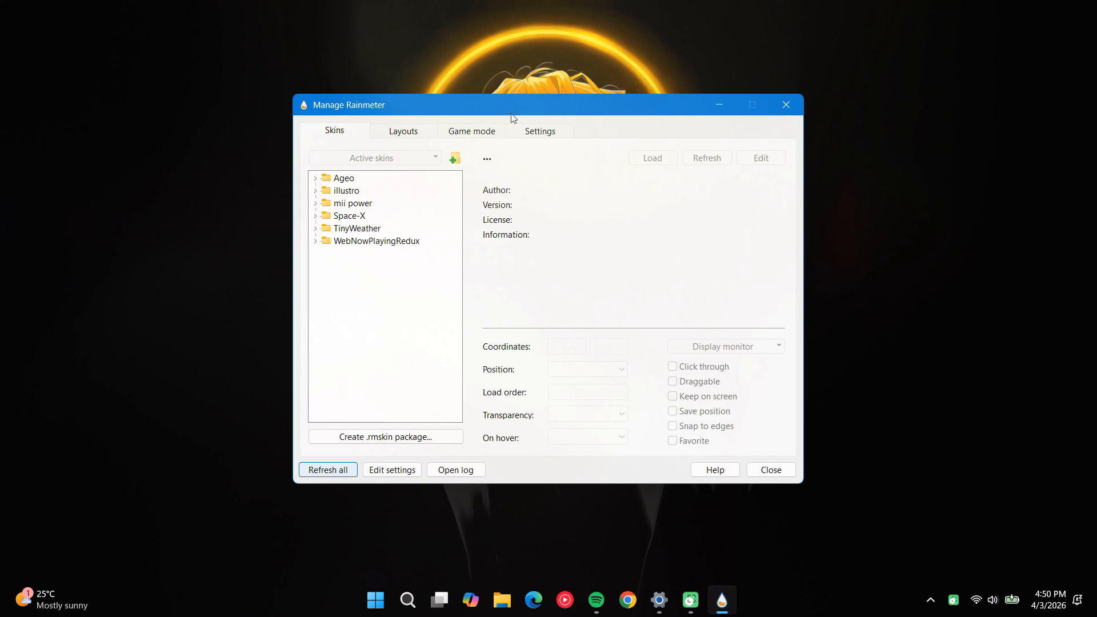
left_click_drag(545, 101, 746, 103)
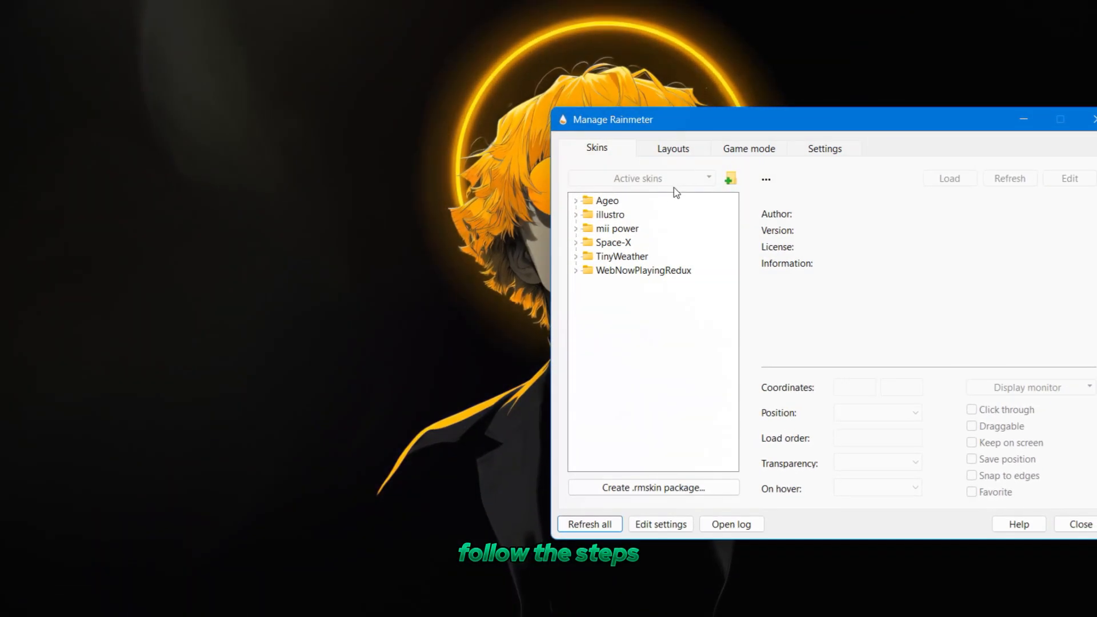
Load the Quotes.ini skin from the Quotes folder of the Ageo suite
left_click(576, 201)
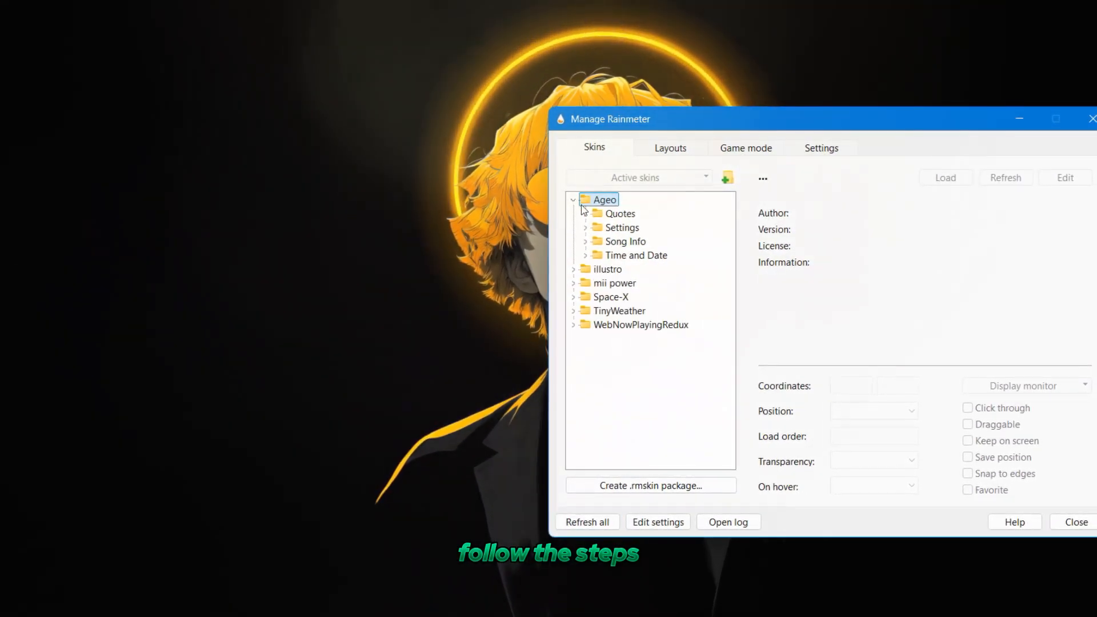
left_click(586, 215)
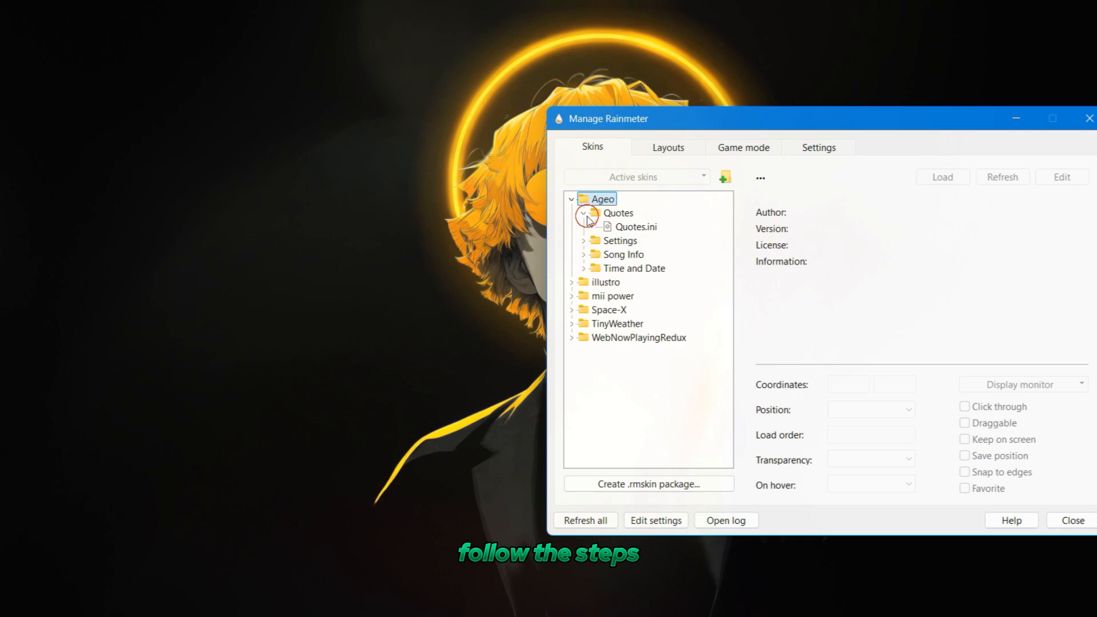
right_click(631, 228)
left_click(657, 240)
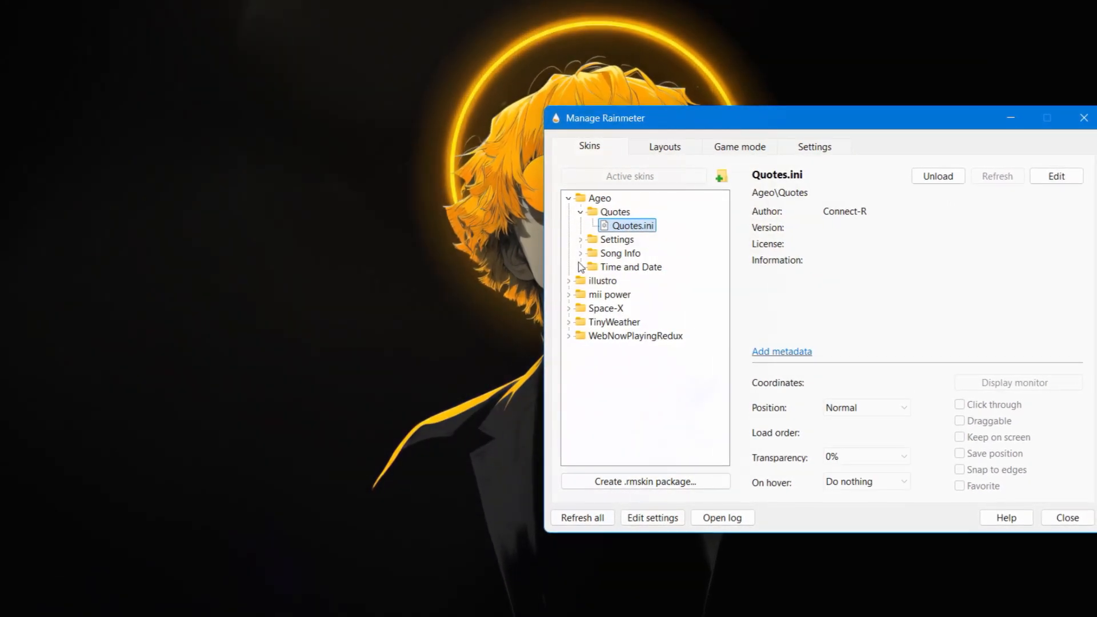
Load the Song Info.ini skin from Ageo's Song Info folder
left_click(581, 253)
left_click(614, 267)
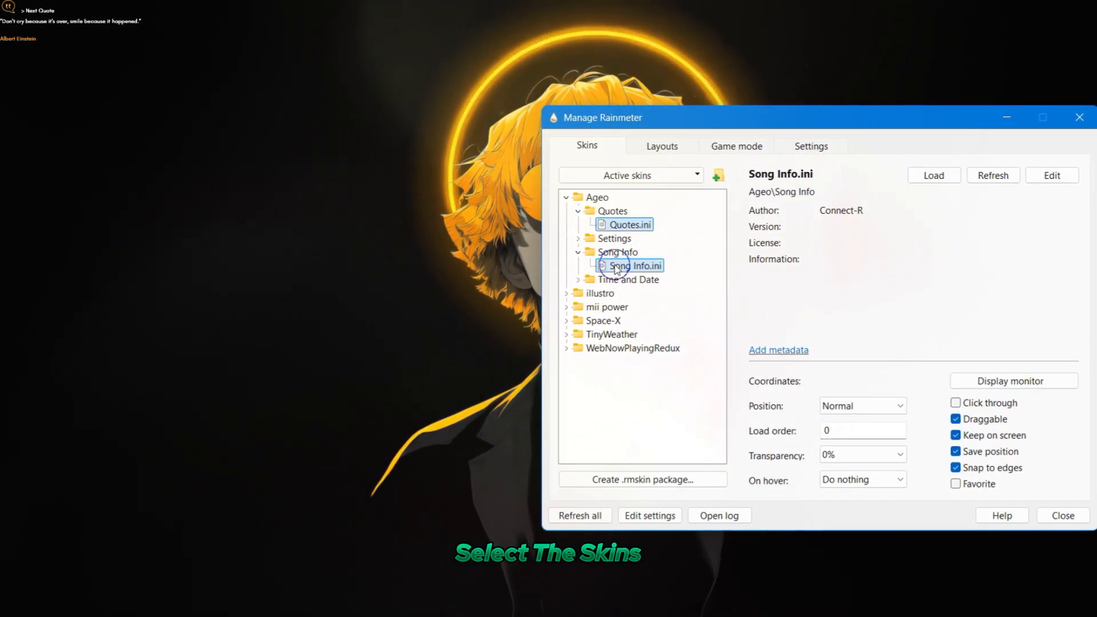
right_click(629, 265)
left_click(651, 275)
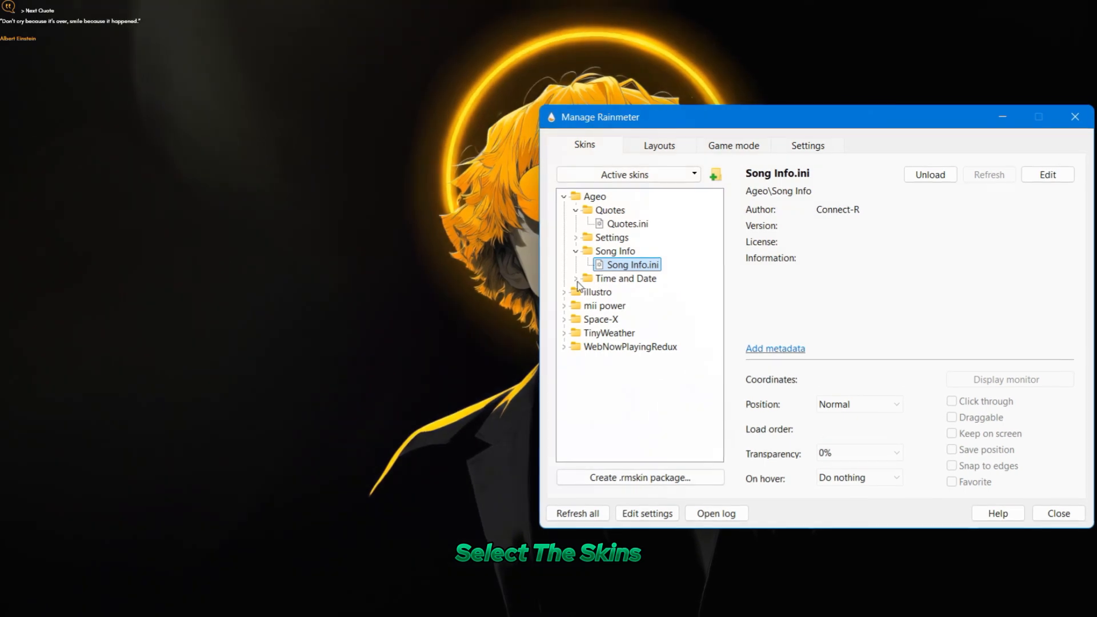
Load the Time and Date.ini skin from Ageo's Time and Date folder and collapse the Ageo folder
left_click(577, 280)
left_click(631, 293)
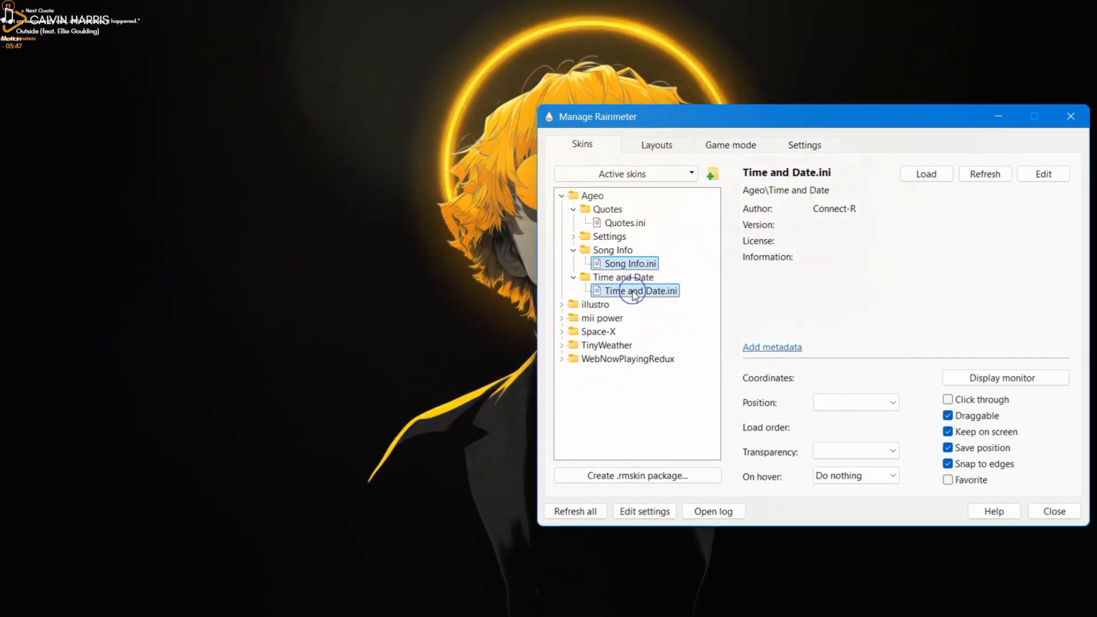
right_click(632, 294)
left_click(664, 299)
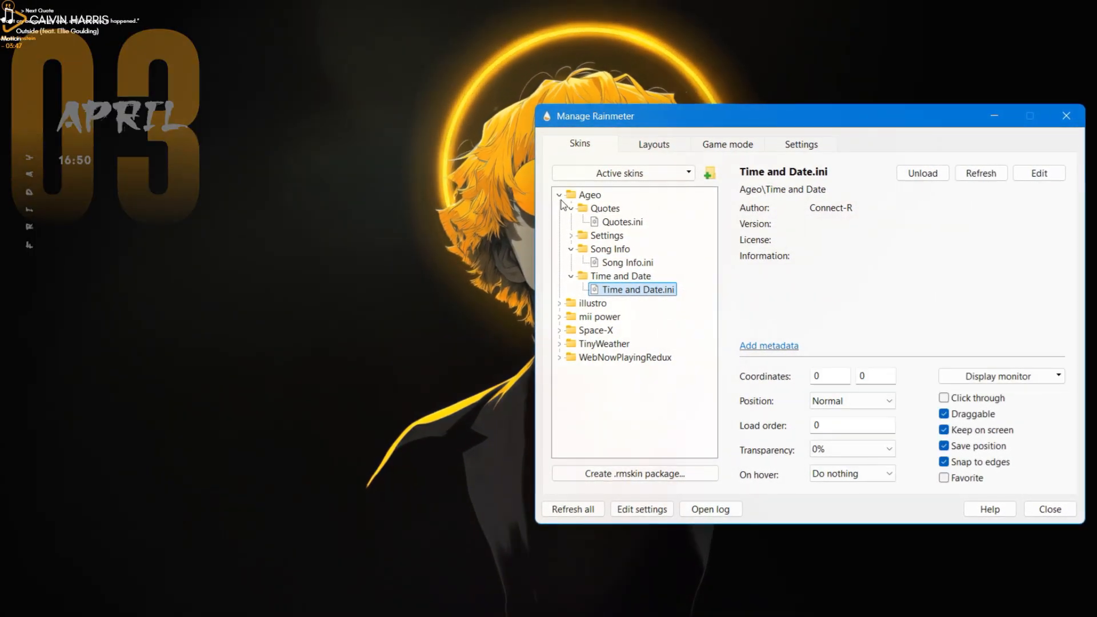
left_click(560, 195)
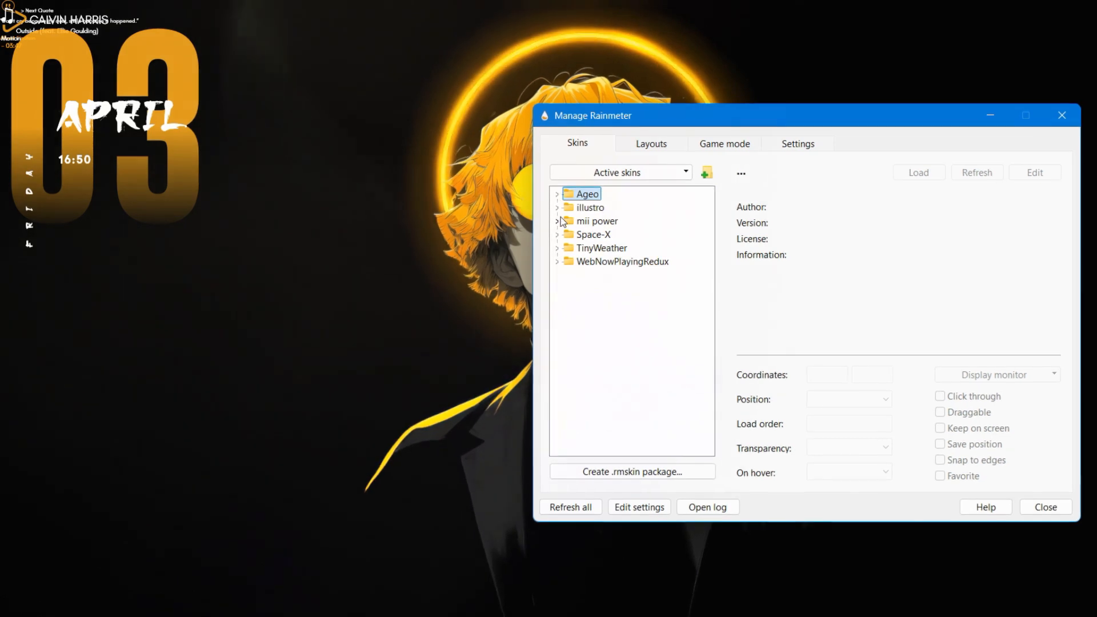
Load the W.ini skin from mii power's power folder and the Dock.ini skin from Space-X's Dock folder
left_click(557, 221)
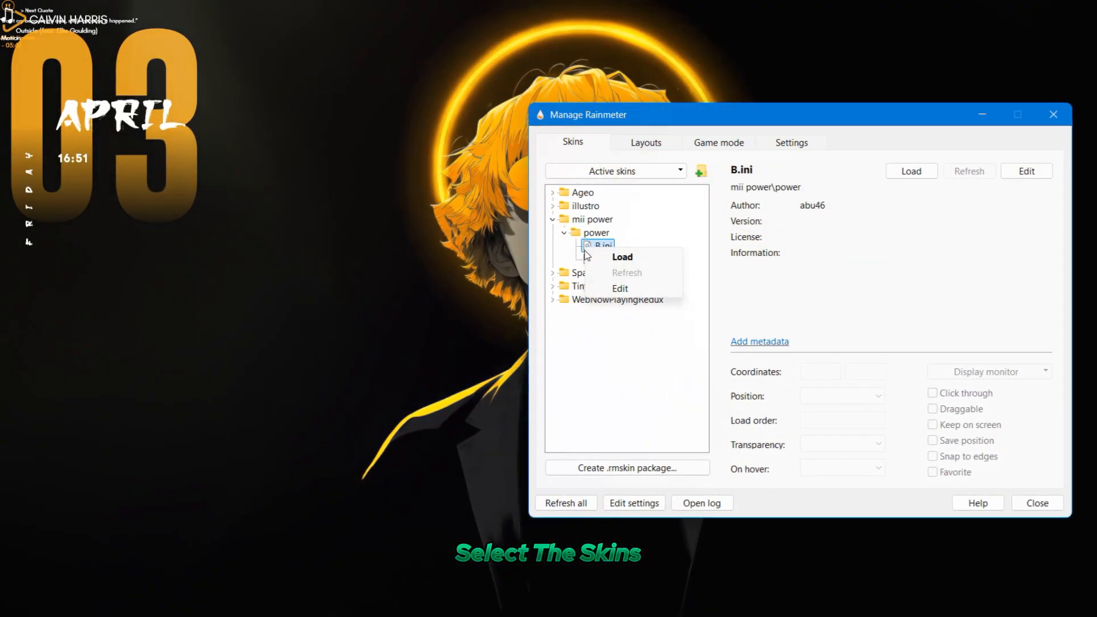
left_click(597, 259)
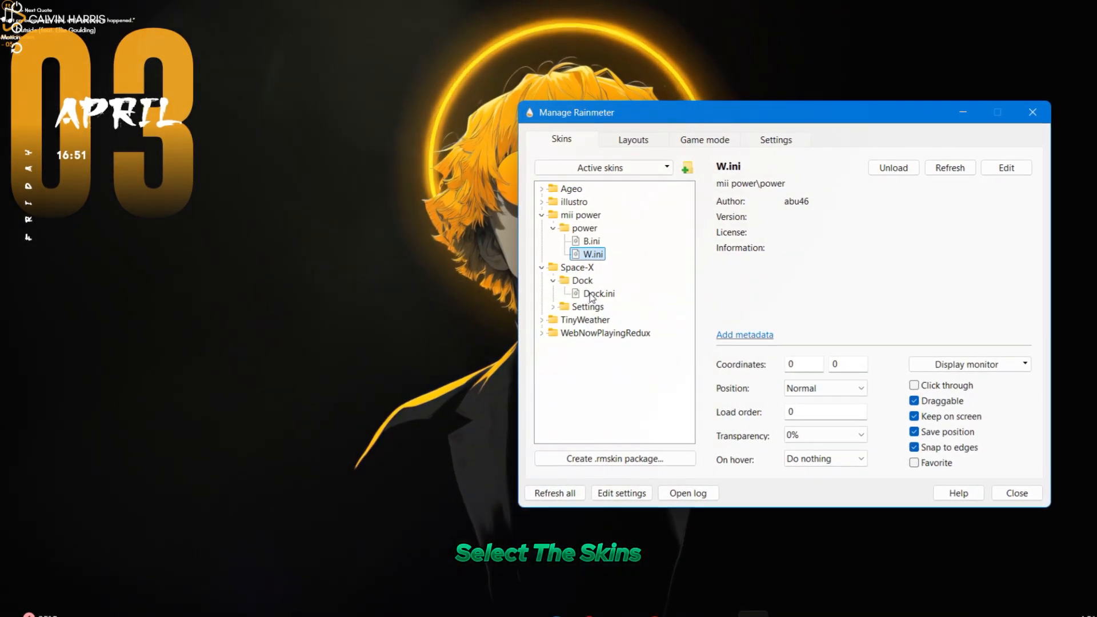
right_click(591, 294)
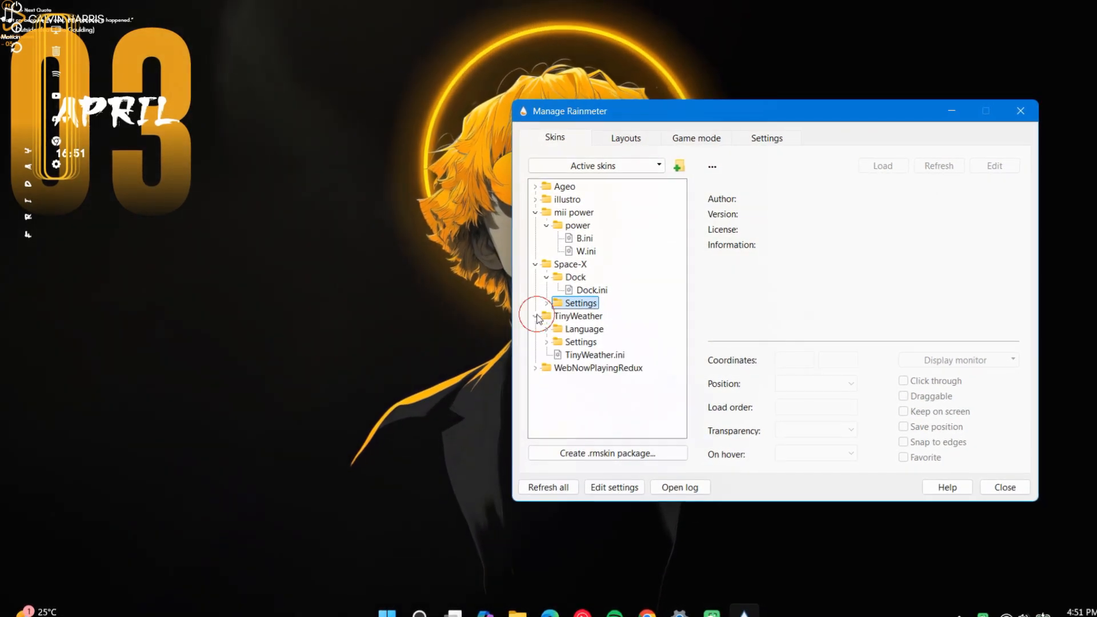
Load the TinyWeather.ini skin from the TinyWeather folder
right_click(600, 354)
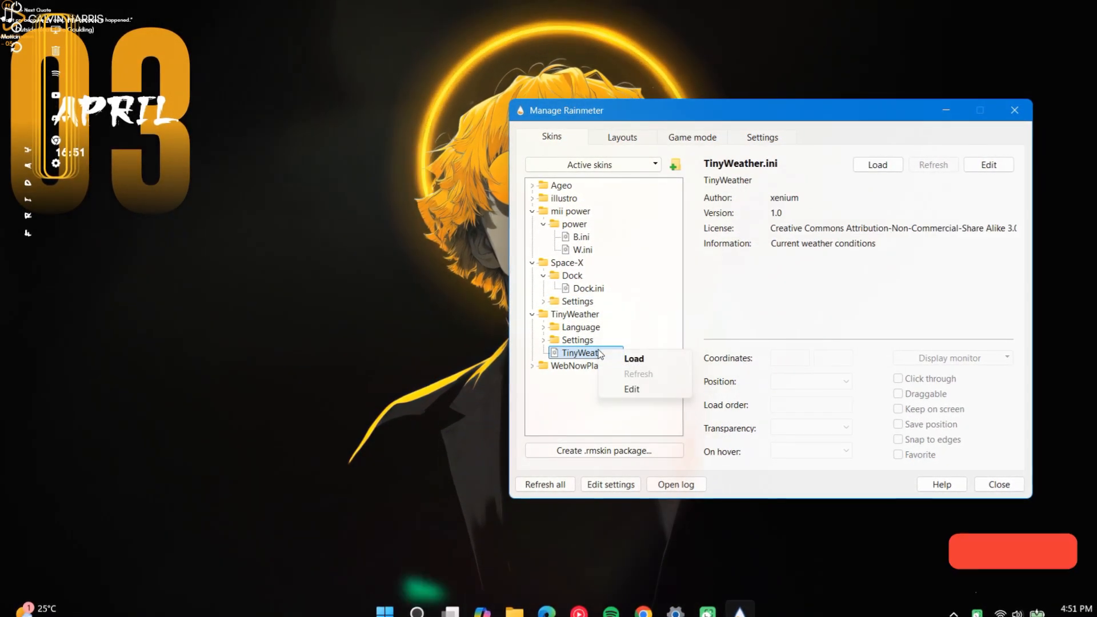
left_click(630, 358)
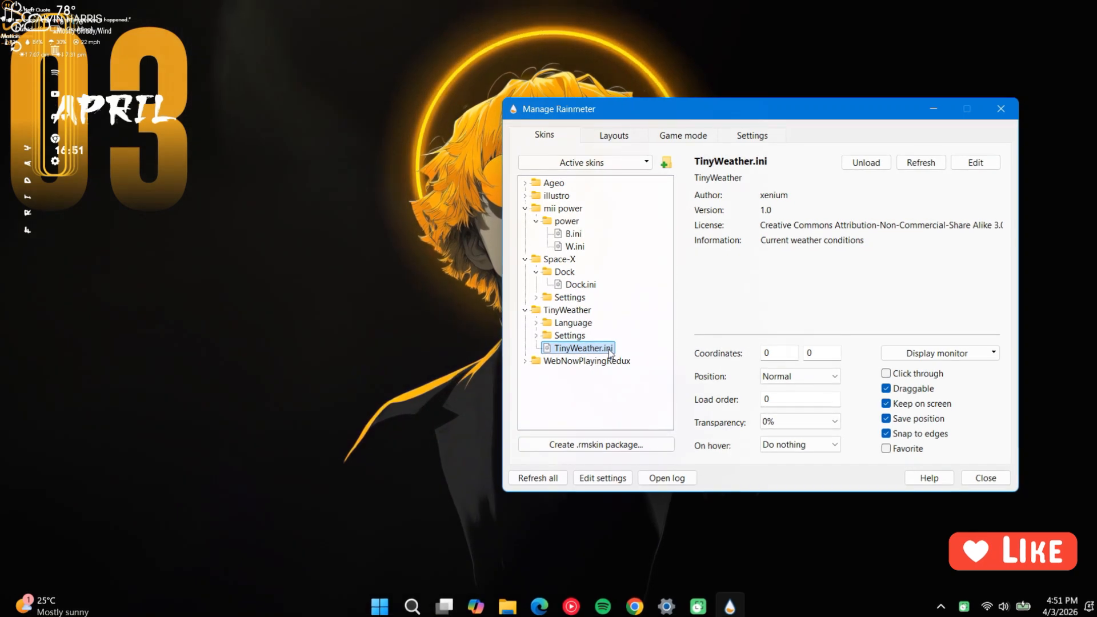
Refresh all Rainmeter skins and minimize the Manage Rainmeter window
left_click(546, 472)
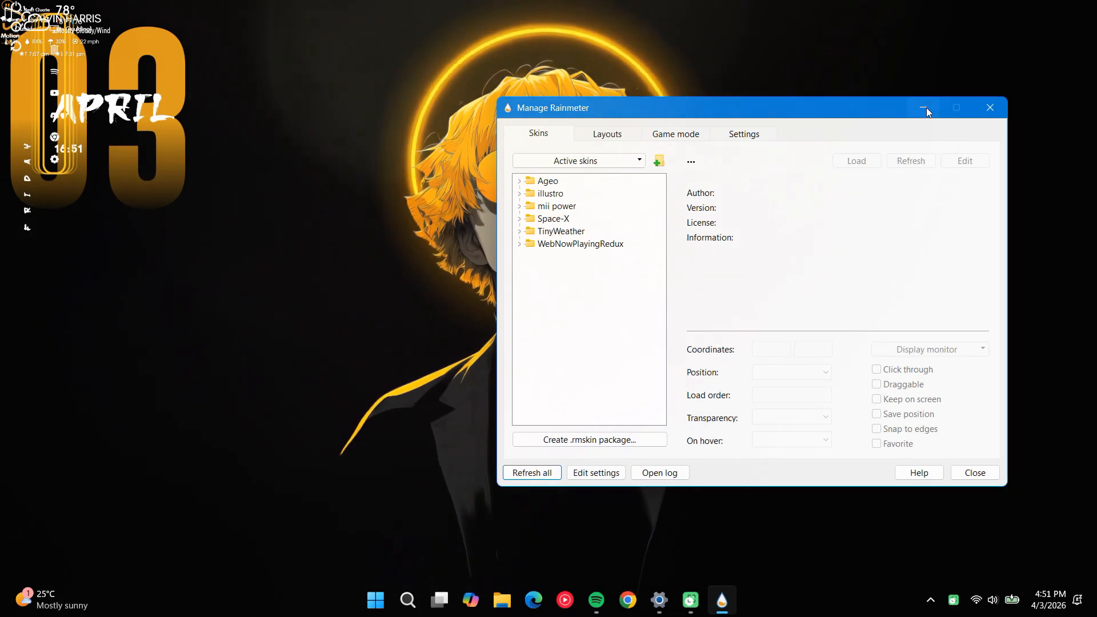
left_click(926, 111)
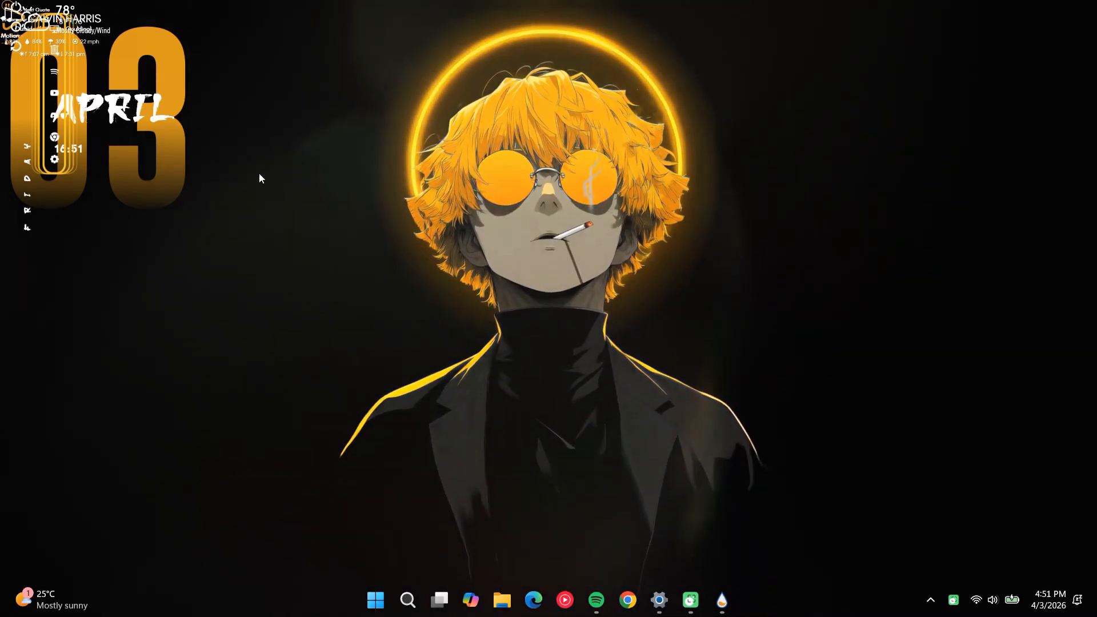
In the Windows taskbar behavior settings, turn on automatic hiding of the taskbar and close Settings
left_click(659, 600)
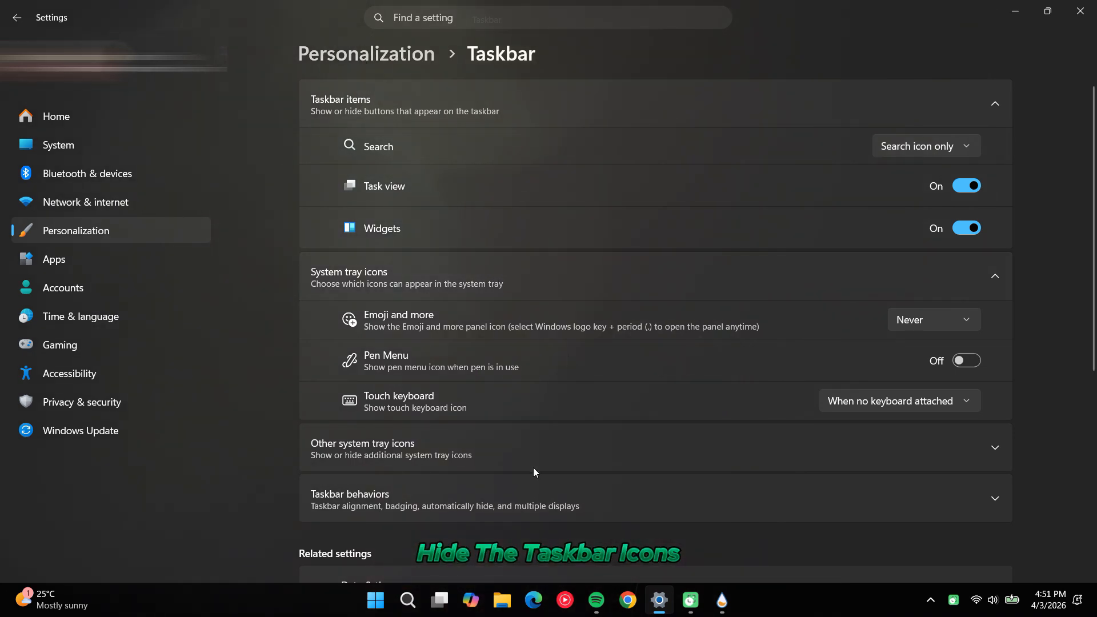
left_click(466, 487)
scroll(466, 487, "down", 3)
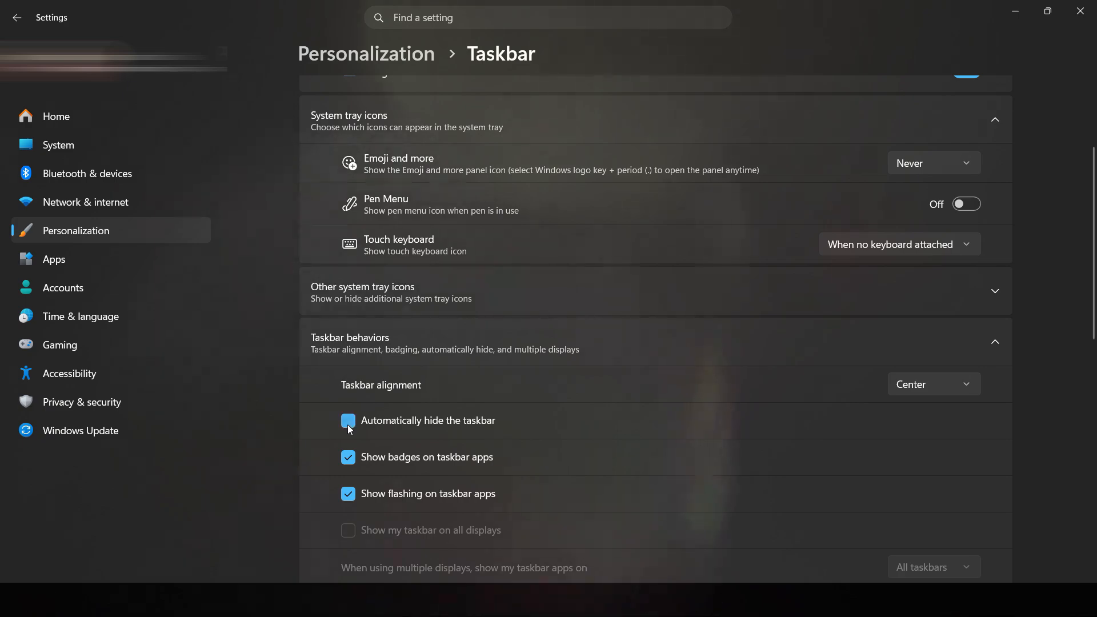
left_click(349, 426)
left_click(1080, 10)
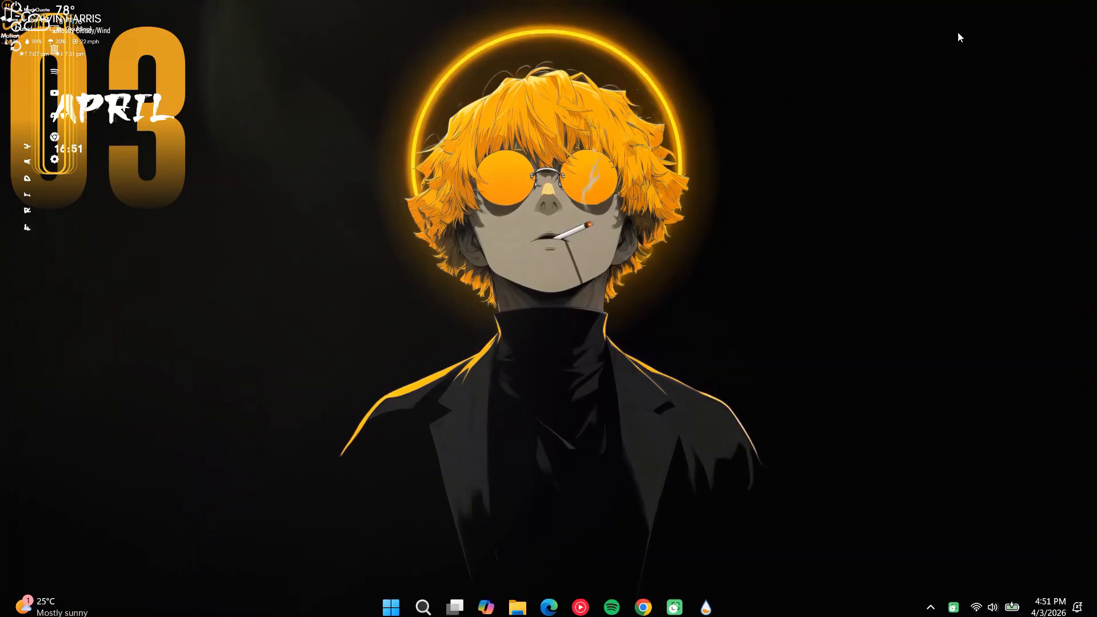
Arrange the date skin to the right of the wallpaper character, with the dock beside it and the weather skin over its lower part
left_click_drag(161, 123, 969, 314)
left_click_drag(67, 105, 1064, 332)
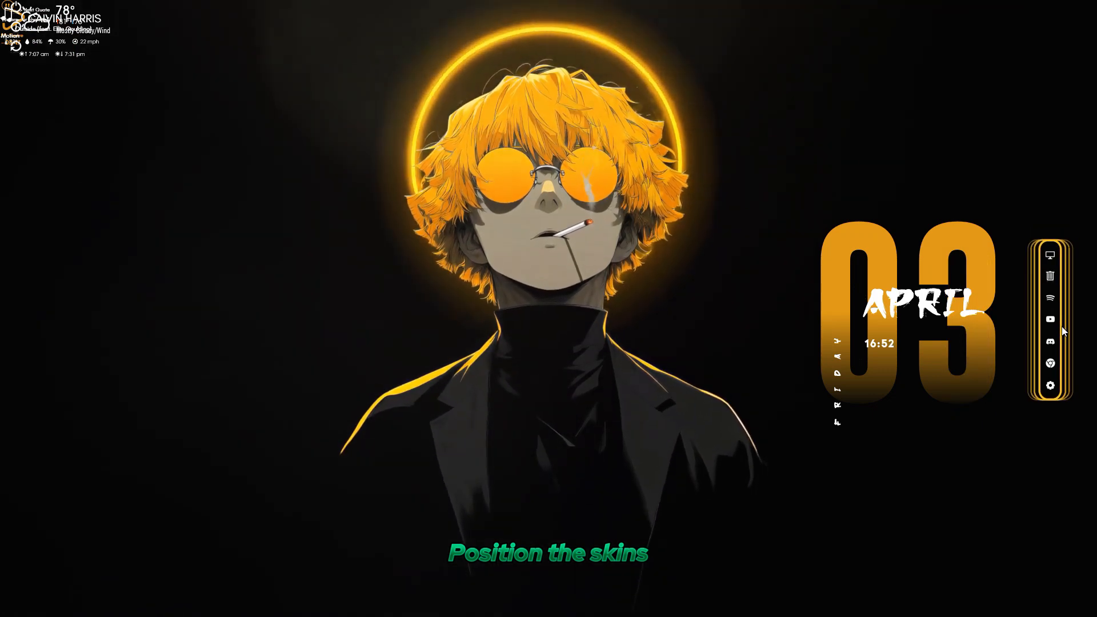
left_click_drag(84, 52, 954, 411)
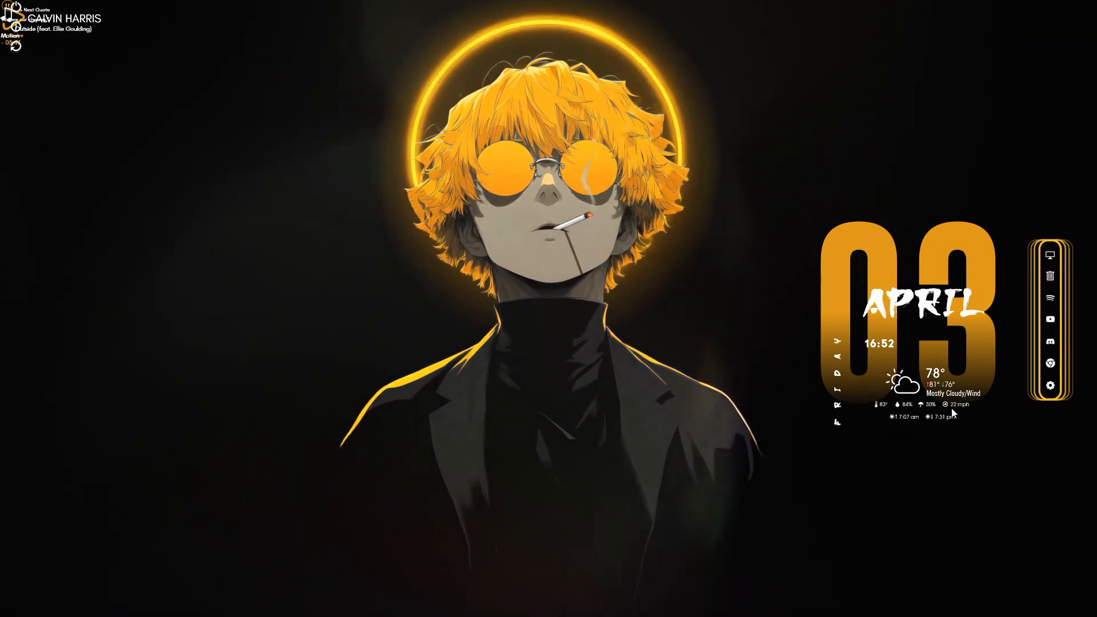
left_click_drag(1058, 397, 1050, 405)
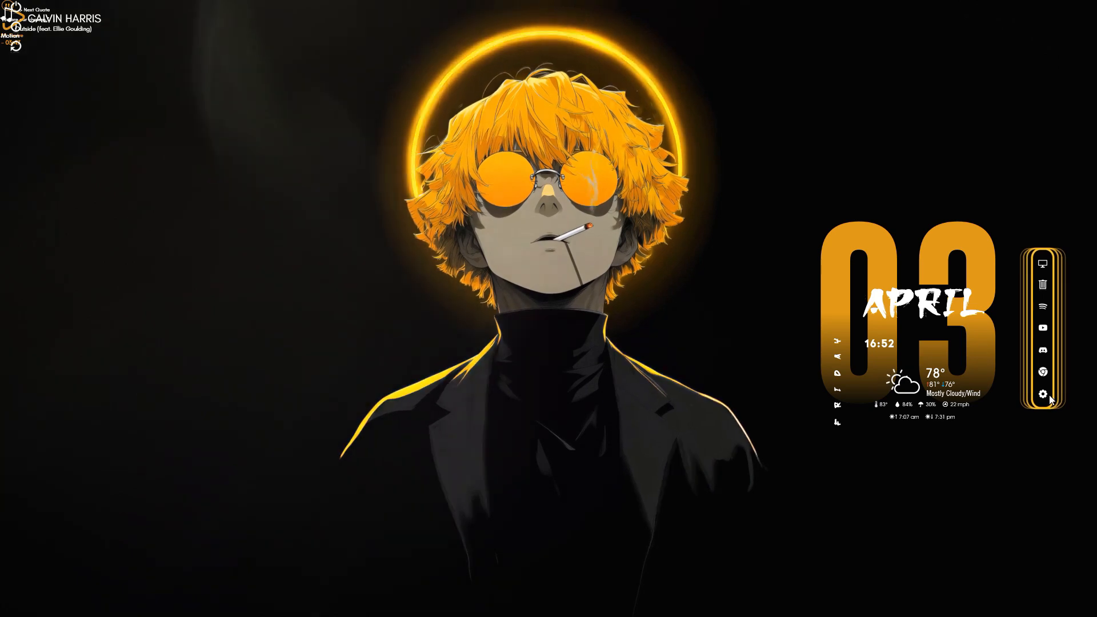
Place the song info and power skins in the desktop's lower-left corner and shift the quotes skin slightly inward from the upper-left corner
left_click_drag(64, 18, 84, 580)
left_click_drag(6, 35, 6, 584)
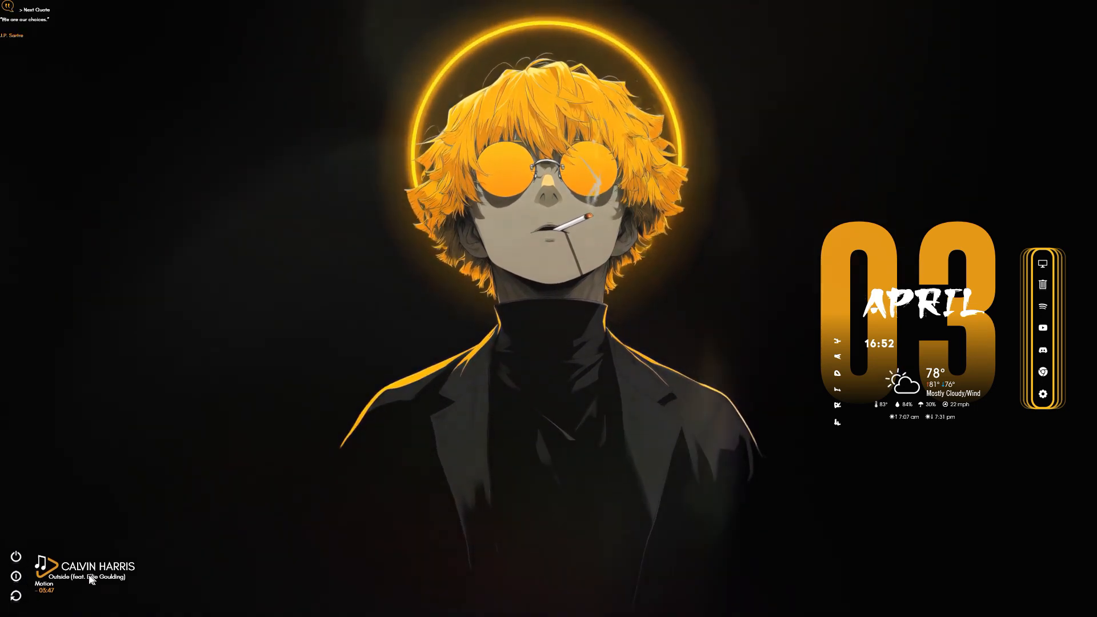
left_click_drag(90, 580, 88, 581)
left_click_drag(13, 17, 27, 27)
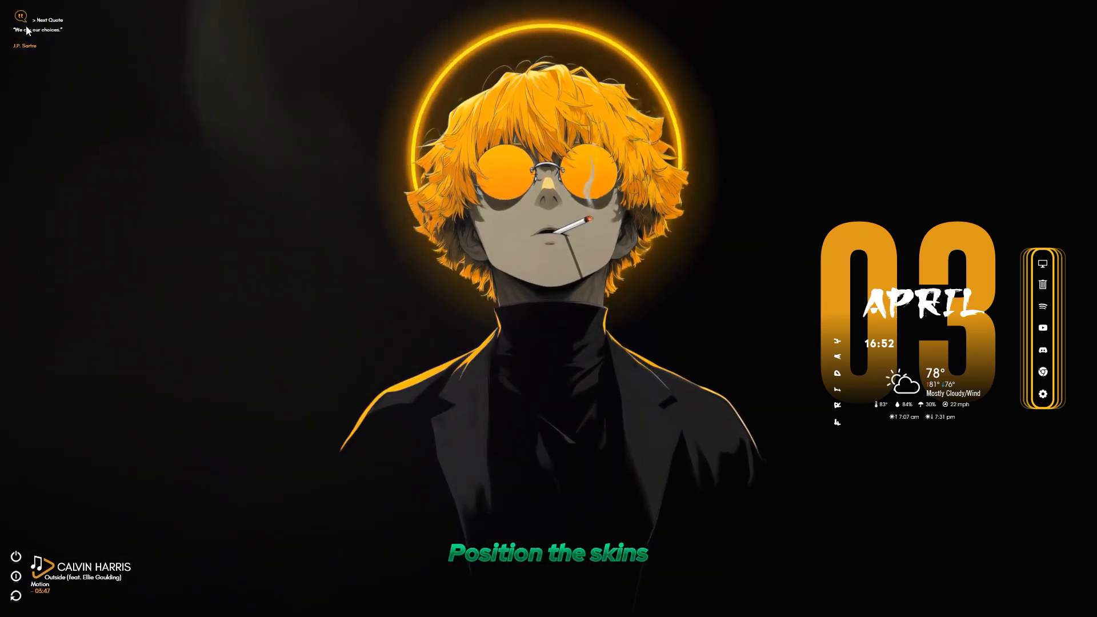
right_click(26, 30)
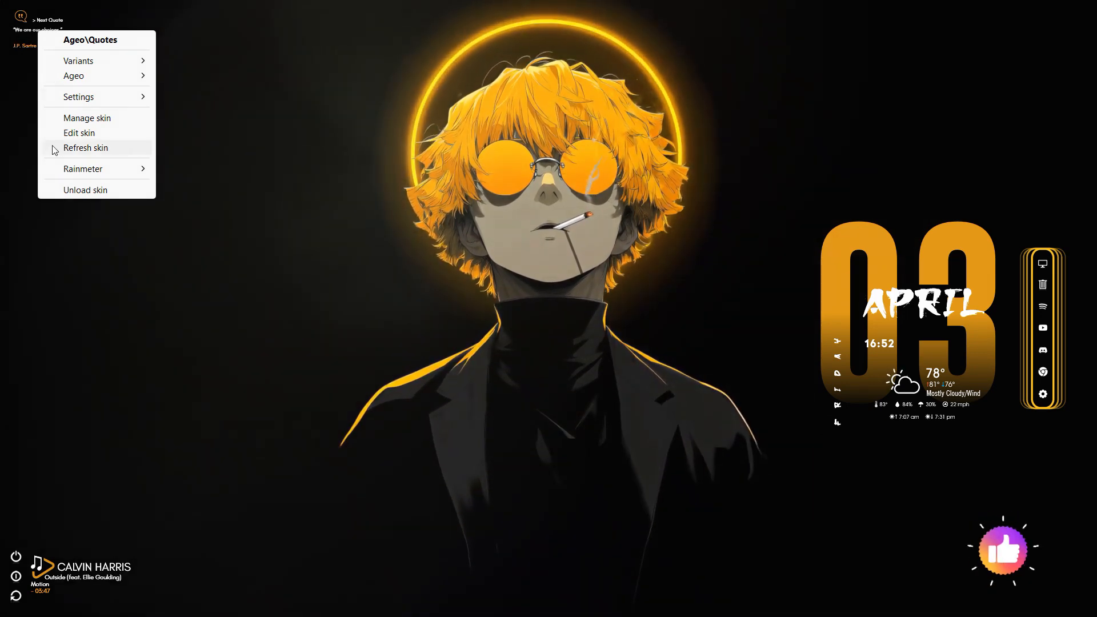
left_click(221, 208)
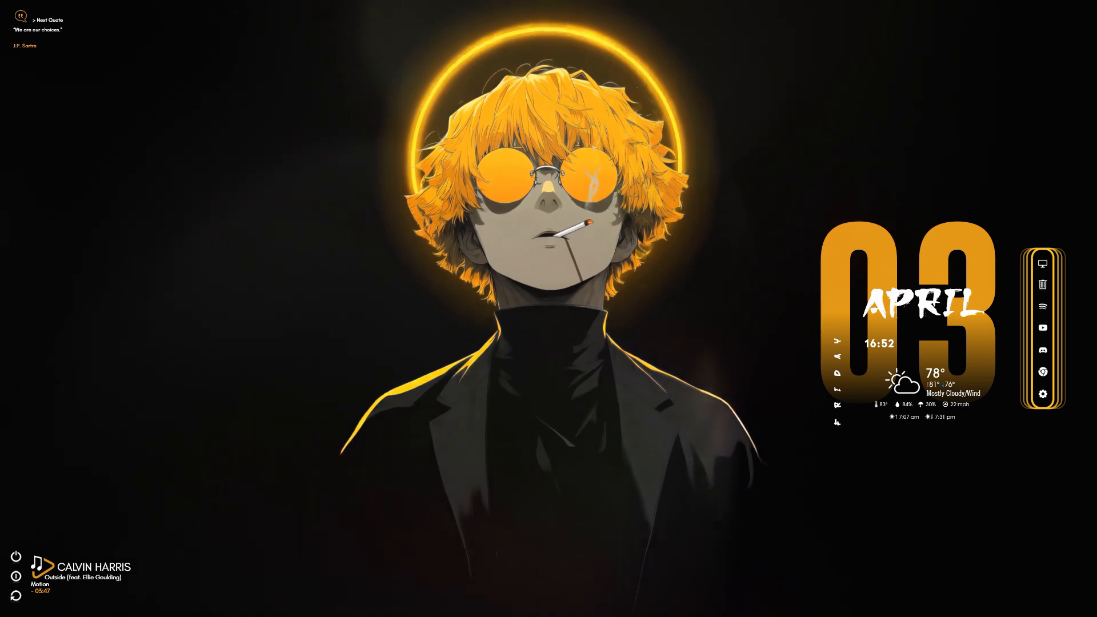
Reopen the Rainmeter manager and load the Settings.ini skin from Ageo's Settings folder
left_click(708, 600)
left_click(520, 181)
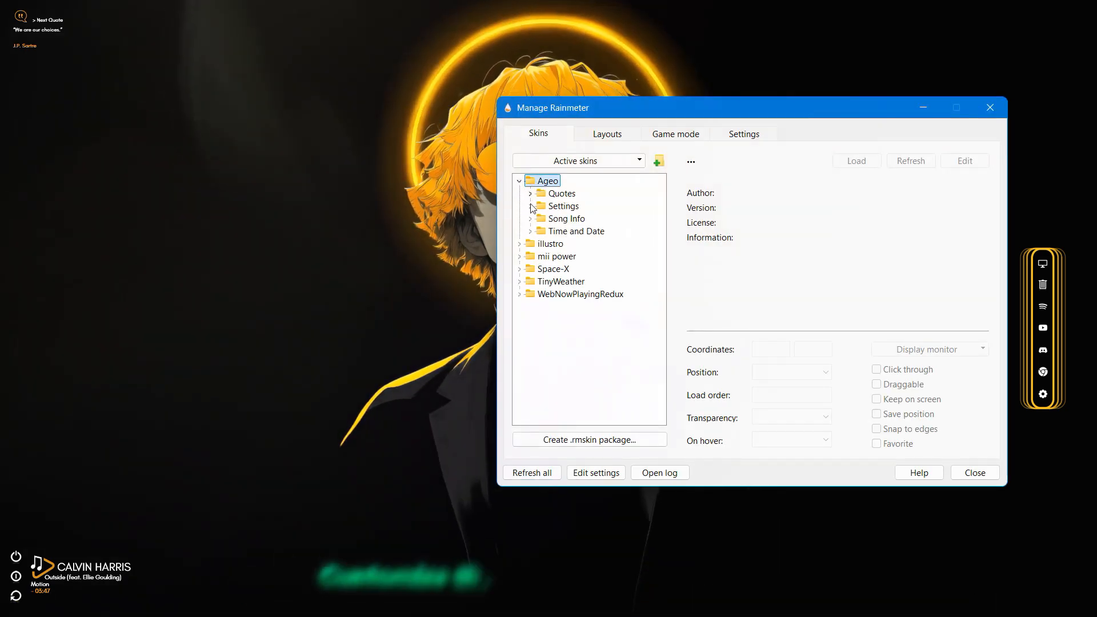
left_click(531, 207)
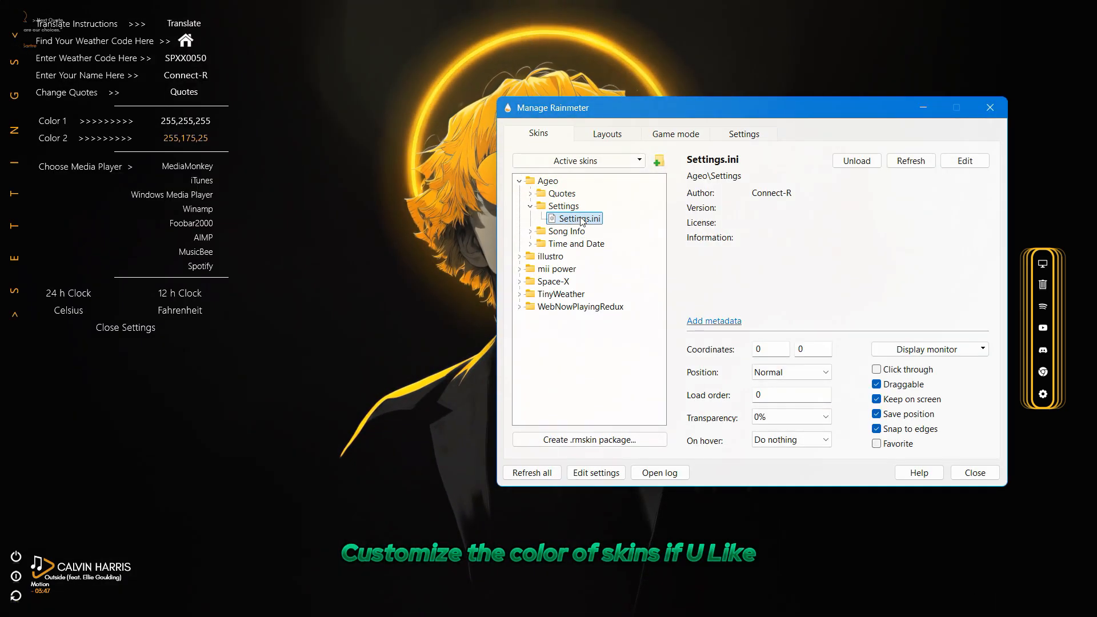
In the Ageo settings skin, set Color 1 to 255,255,255 and Color 2 to 255,172,18
left_click(191, 131)
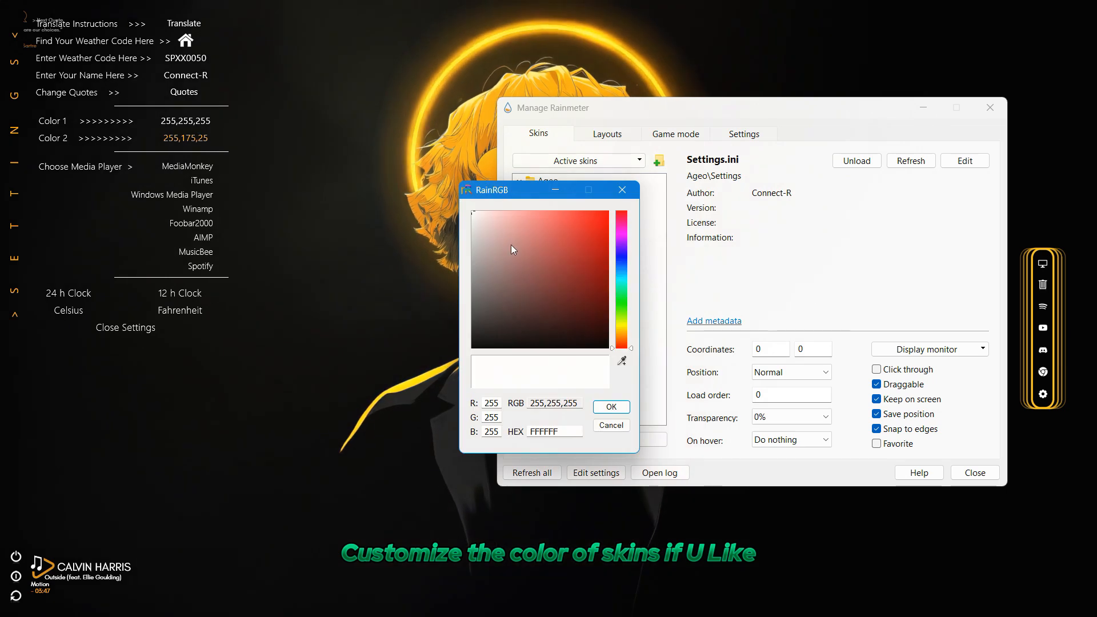
left_click(471, 215)
left_click(611, 408)
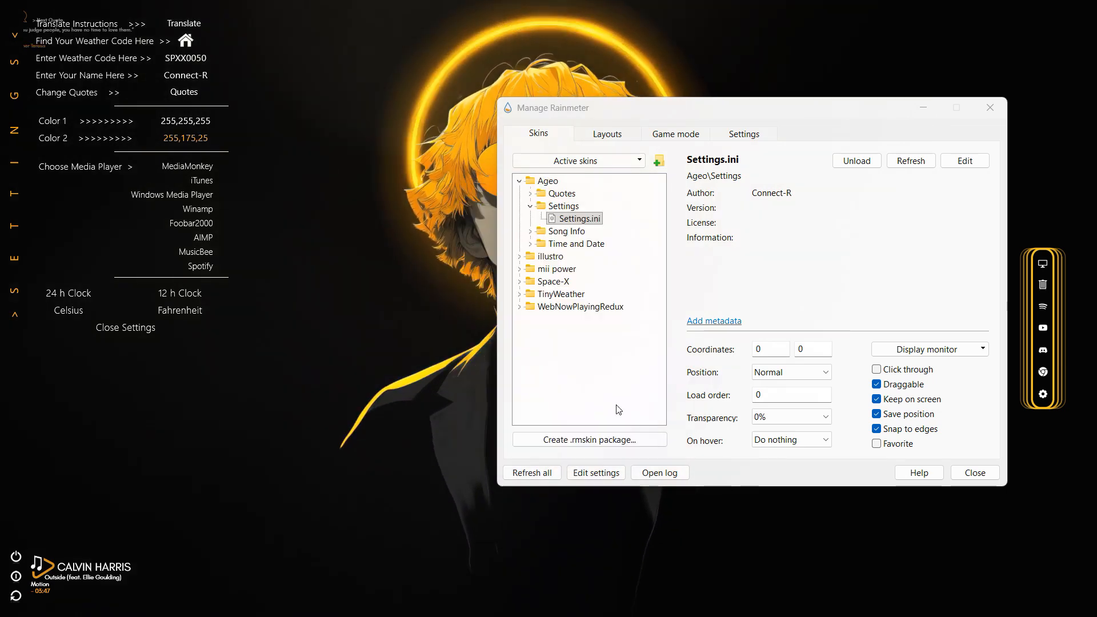
left_click(186, 141)
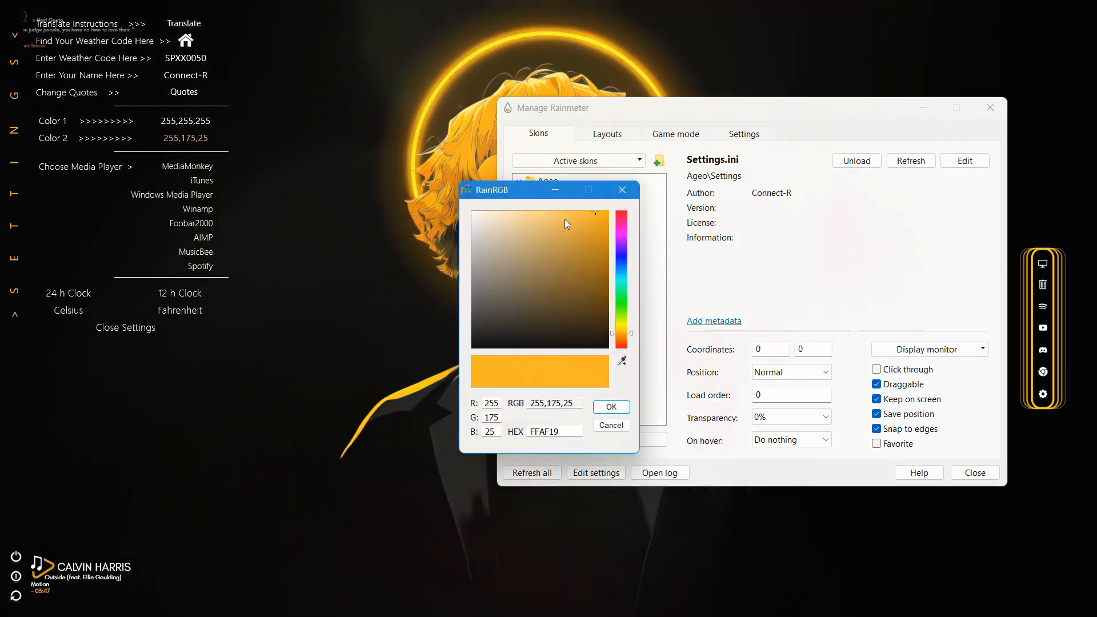
left_click(617, 409)
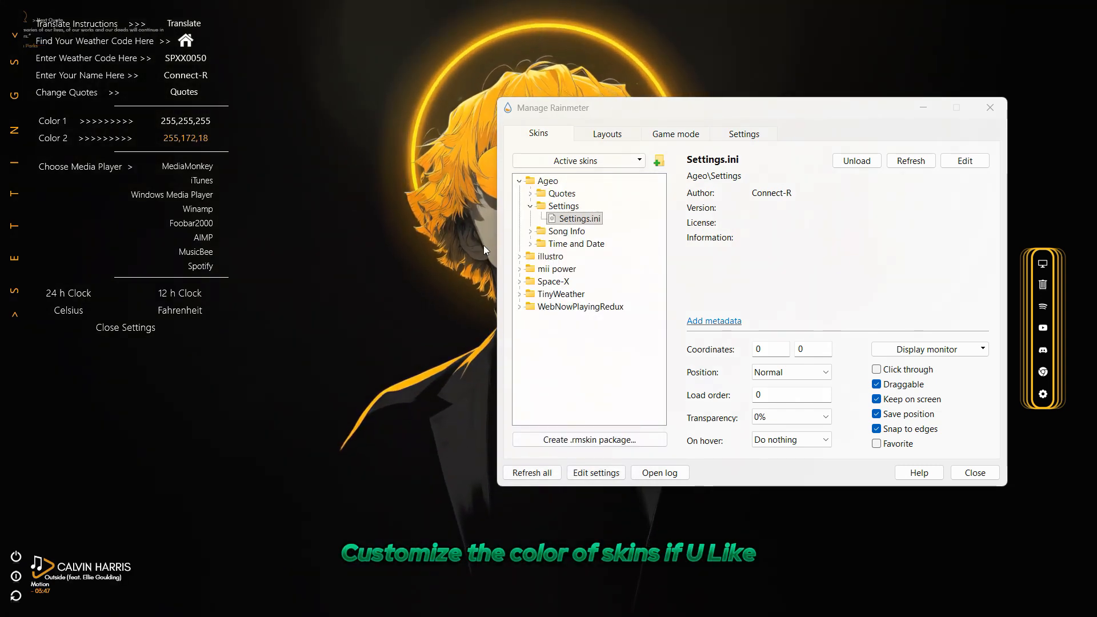
Unload Ageo's Settings.ini skin and collapse the Ageo folder
left_click(520, 182)
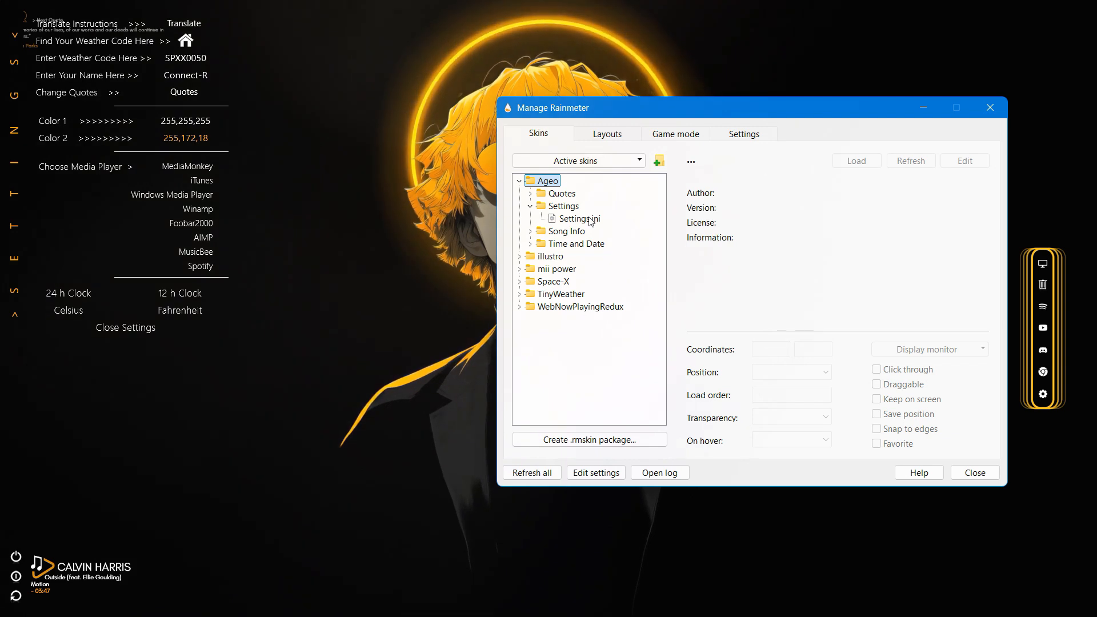
left_click(589, 220)
left_click(520, 182)
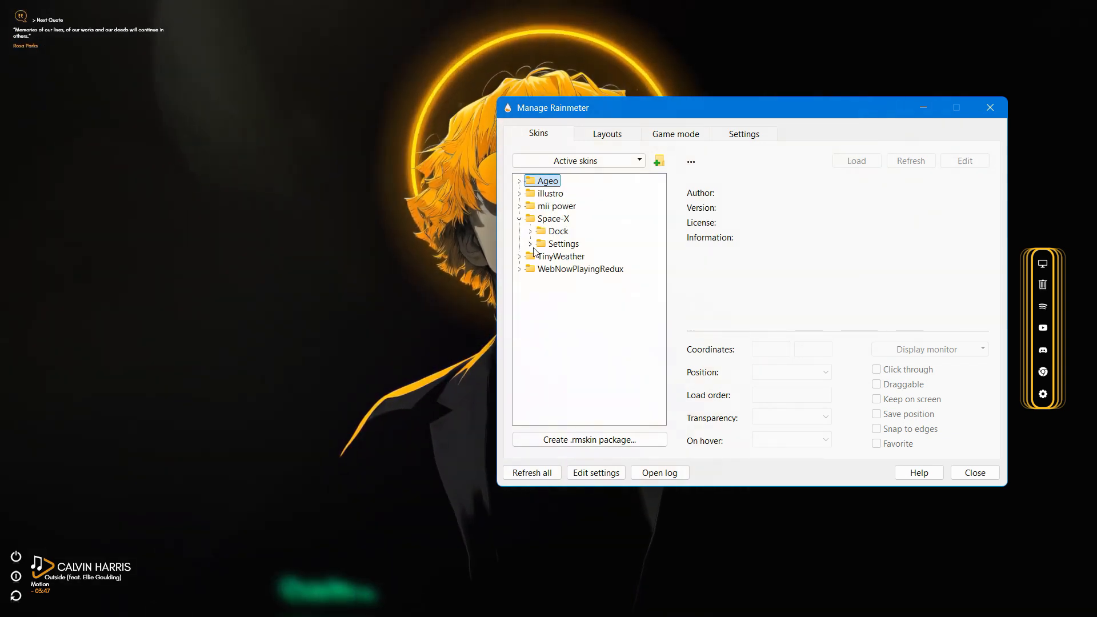
Load the Settings.ini skin from Space-X's Settings folder and confirm 255,255,255 as Color 1
left_click(531, 244)
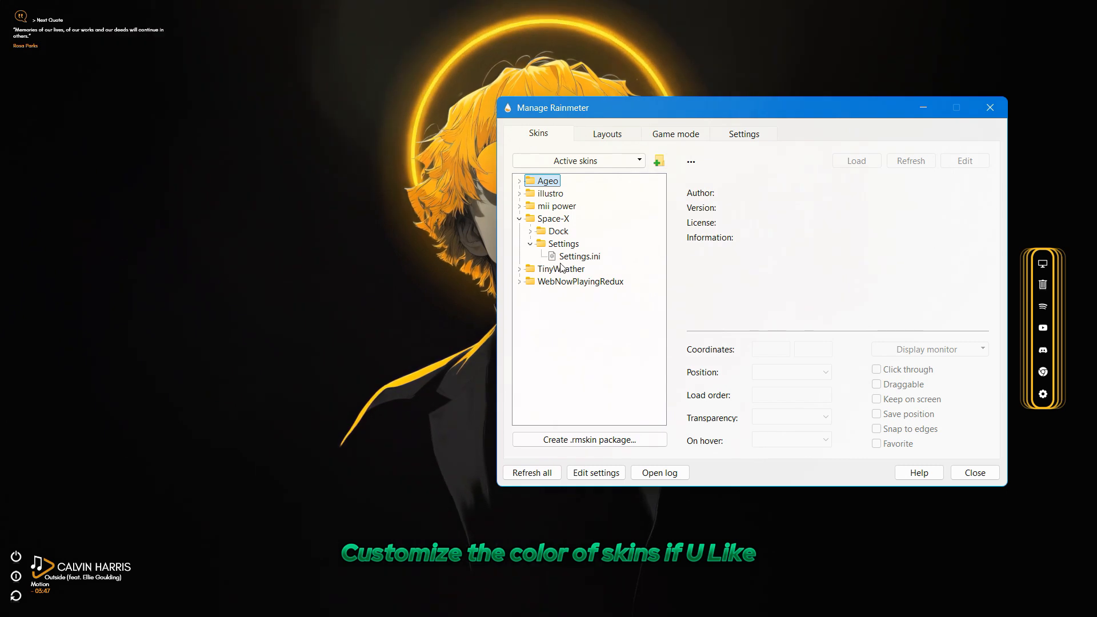
double_click(567, 256)
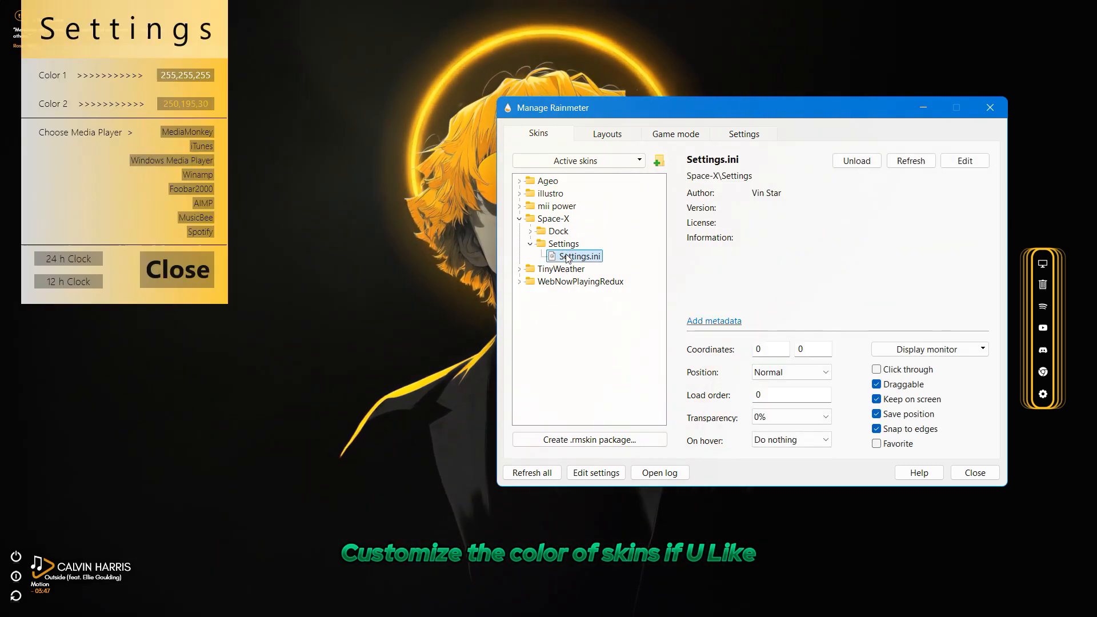
left_click(189, 76)
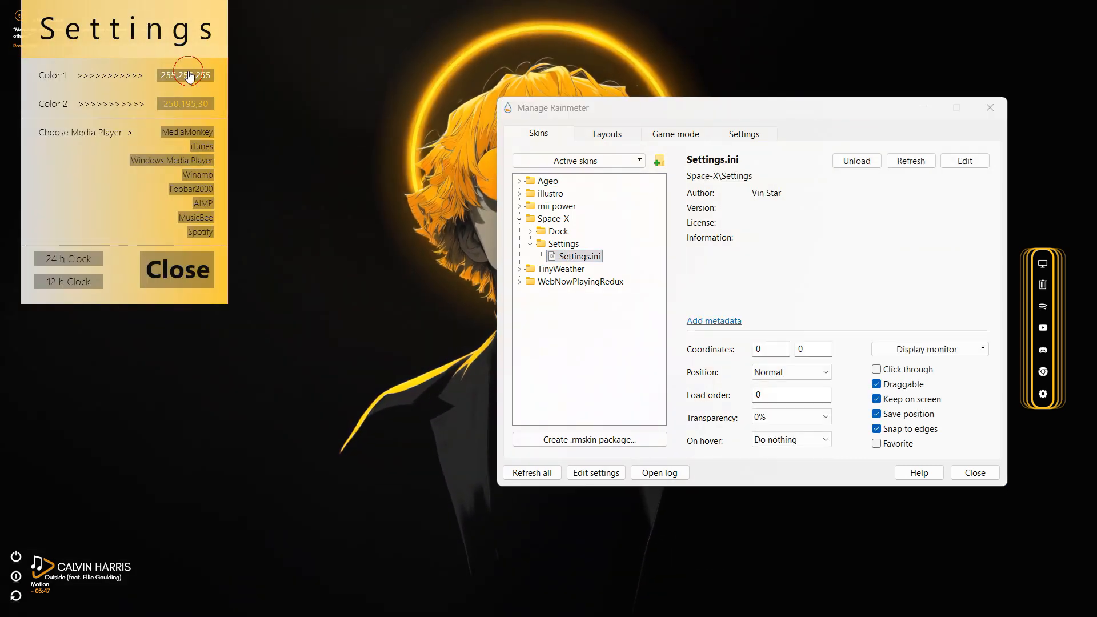
left_click(620, 411)
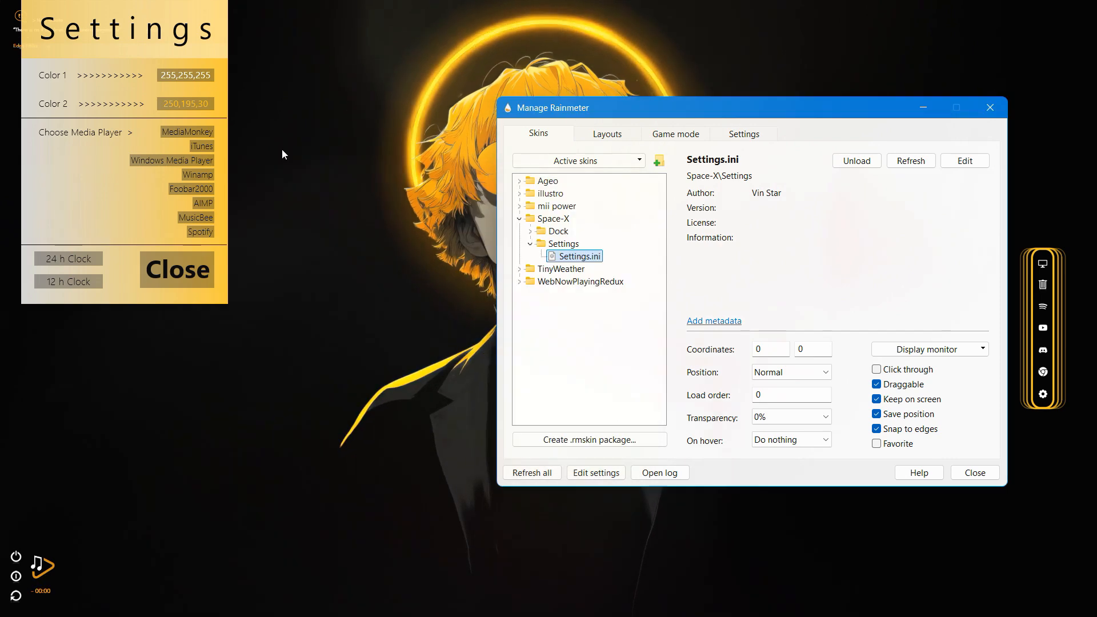
Confirm 250,195,30 as Color 2 for the Space-X skin and close its settings skin
left_click(204, 108)
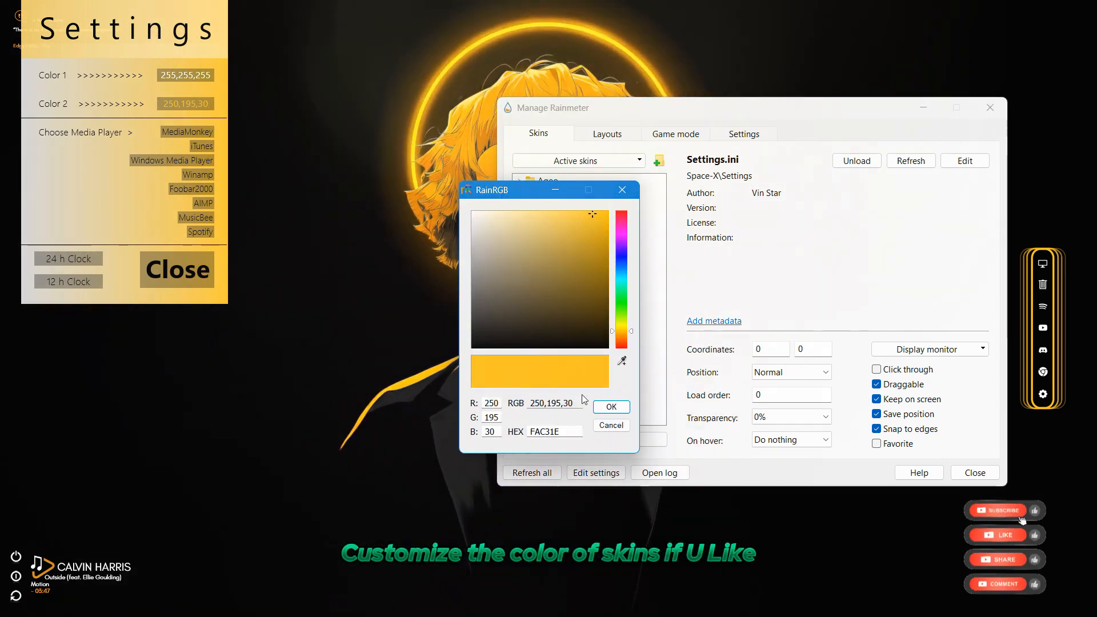
left_click(611, 406)
left_click(172, 263)
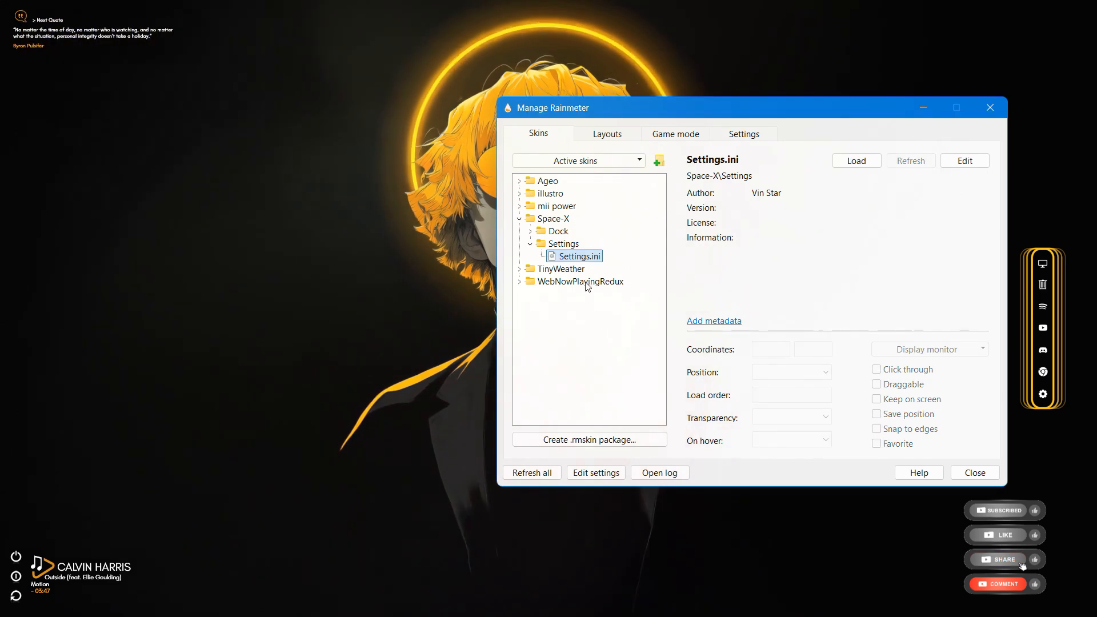
Load the Settings.ini skin from TinyWeather's Settings folder
left_click(518, 269)
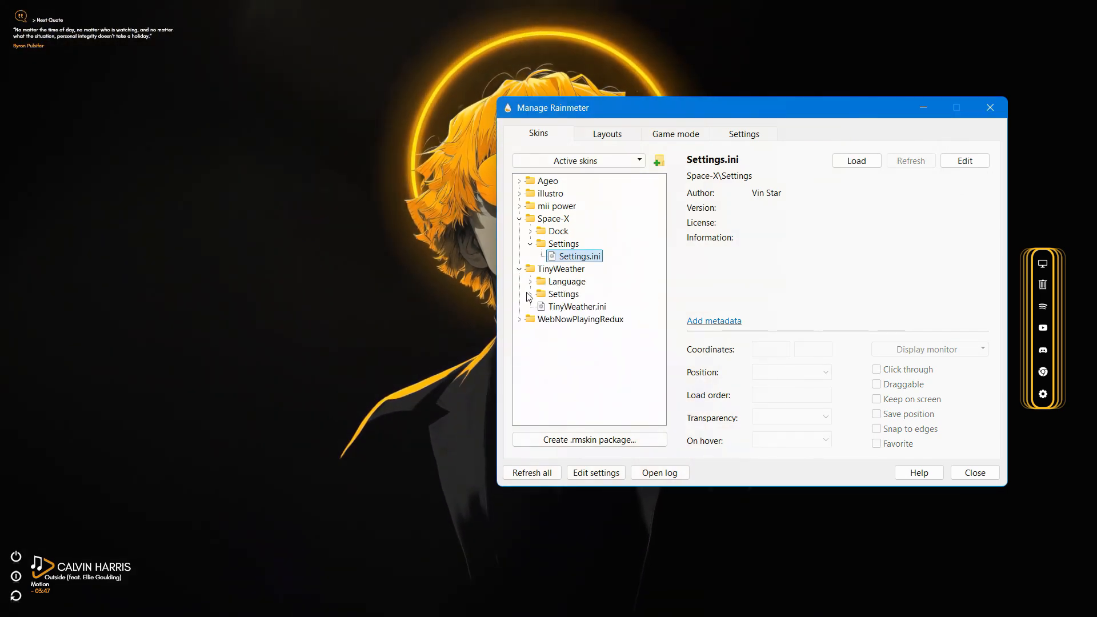
left_click(530, 294)
double_click(580, 307)
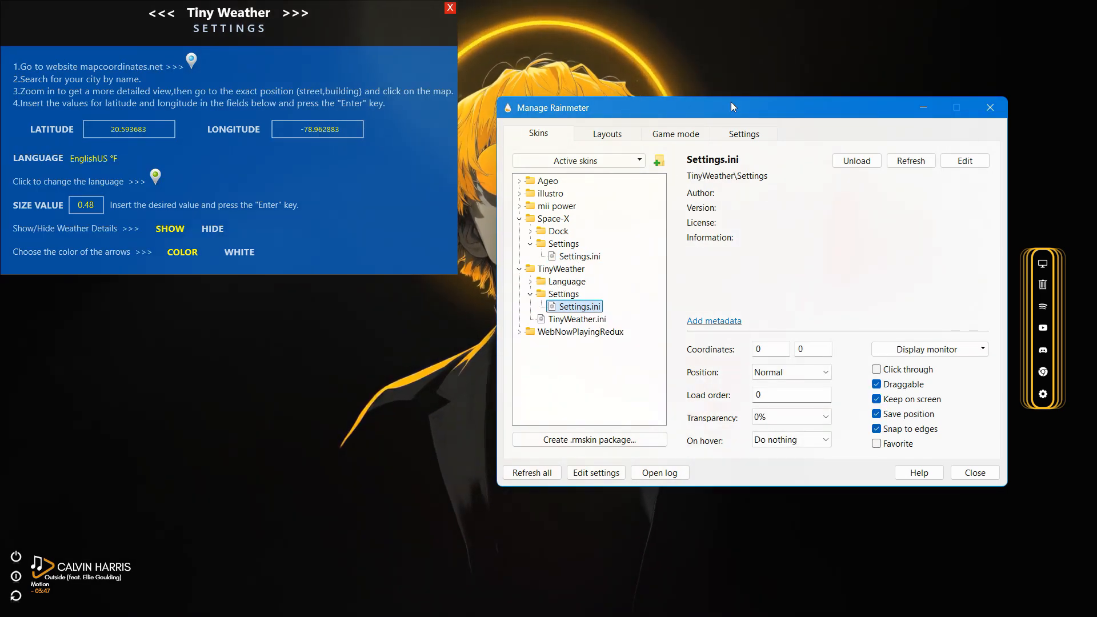
Look up India's coordinates on LatLong.net and set the TinyWeather latitude to 20.593683
left_click(191, 60)
left_click(336, 343)
type("i")
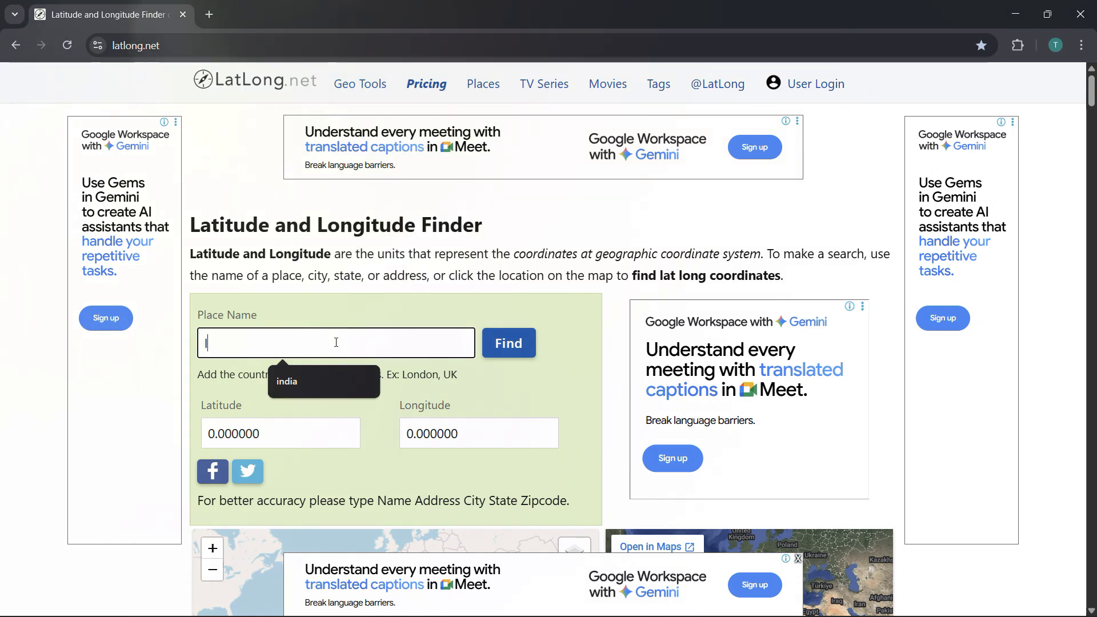
type("ndia")
key("Return")
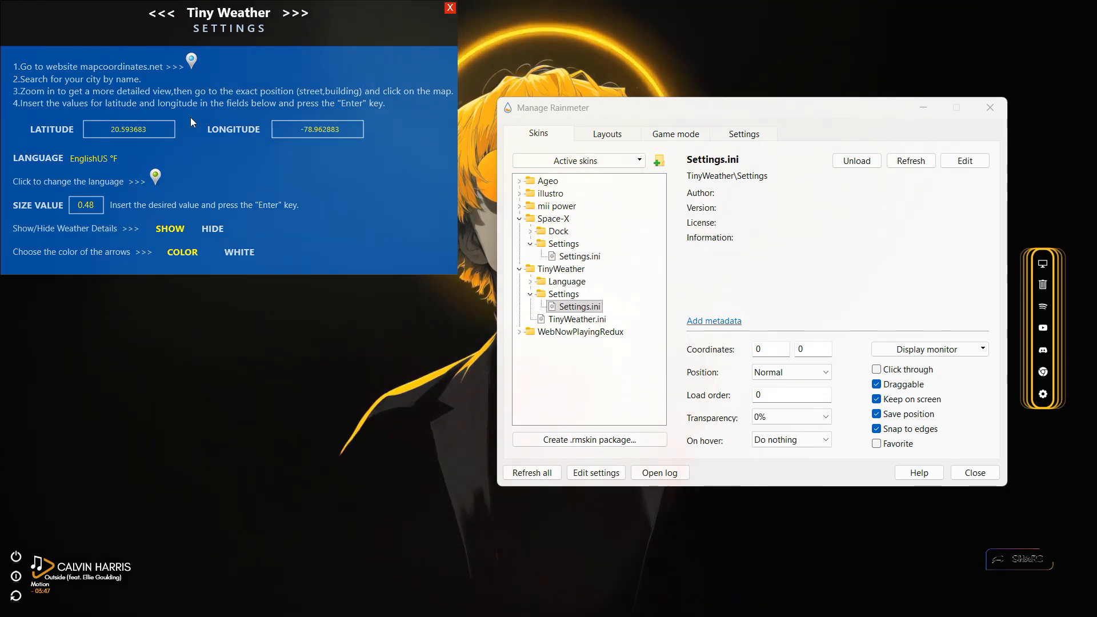
left_click(142, 129)
key("Return")
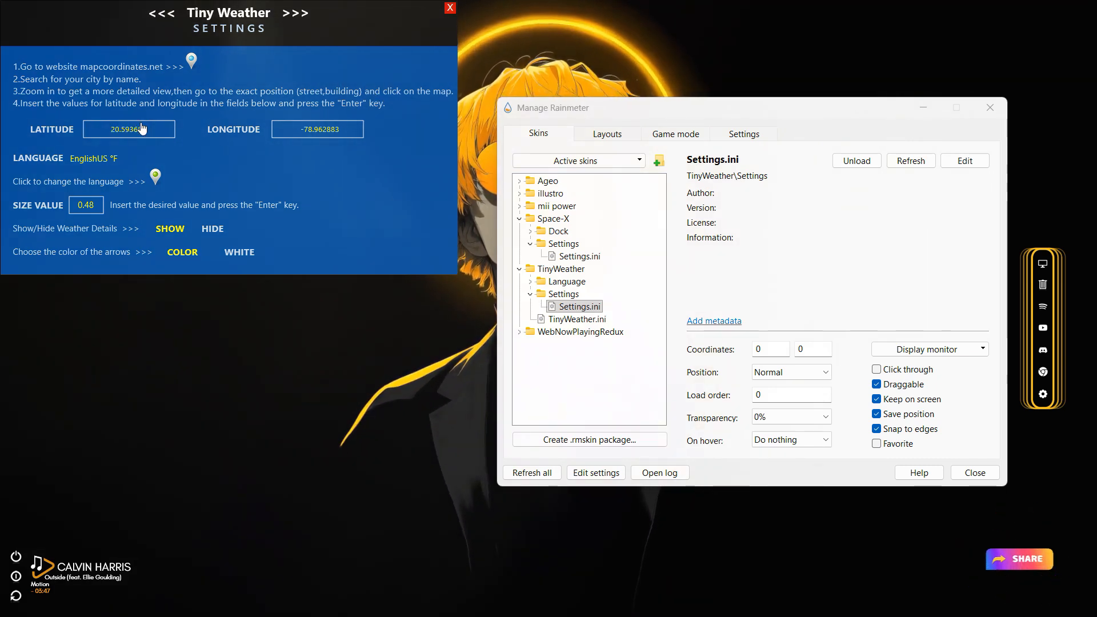
Copy India's longitude 78.962883 from LatLong.net and open the TinyWeather longitude field for editing
left_click(719, 601)
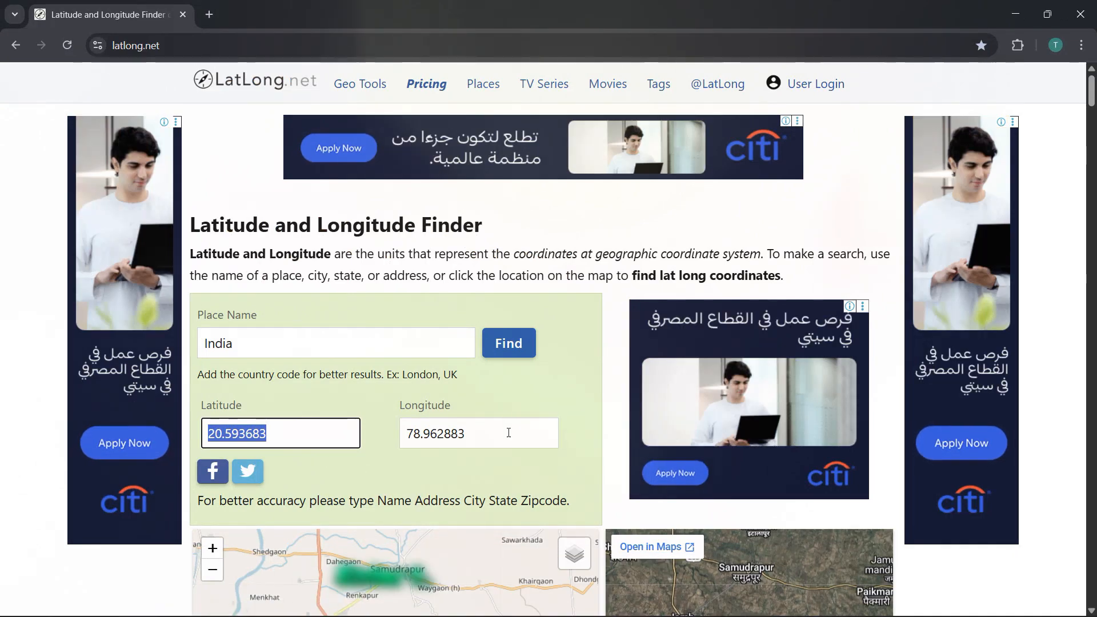
left_click_drag(508, 434, 365, 424)
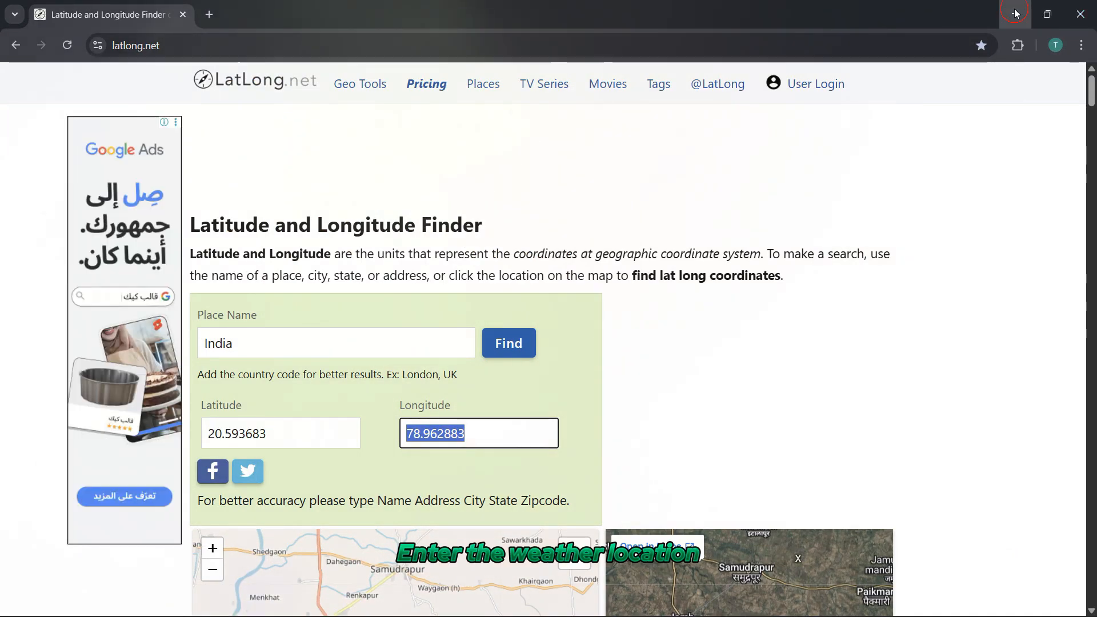
left_click(1016, 14)
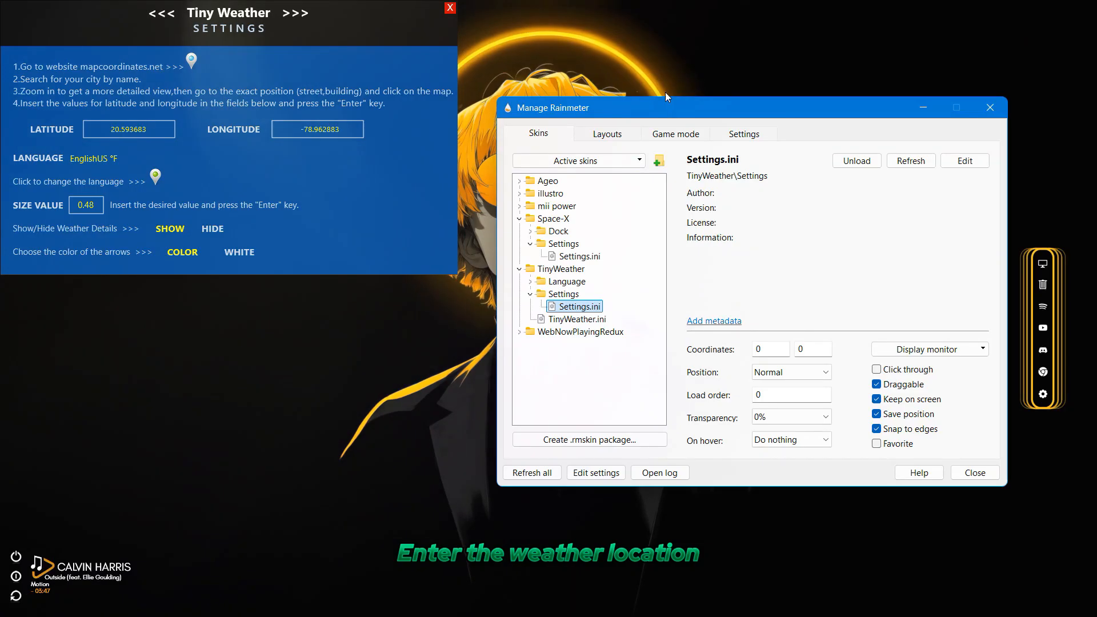
left_click(581, 86)
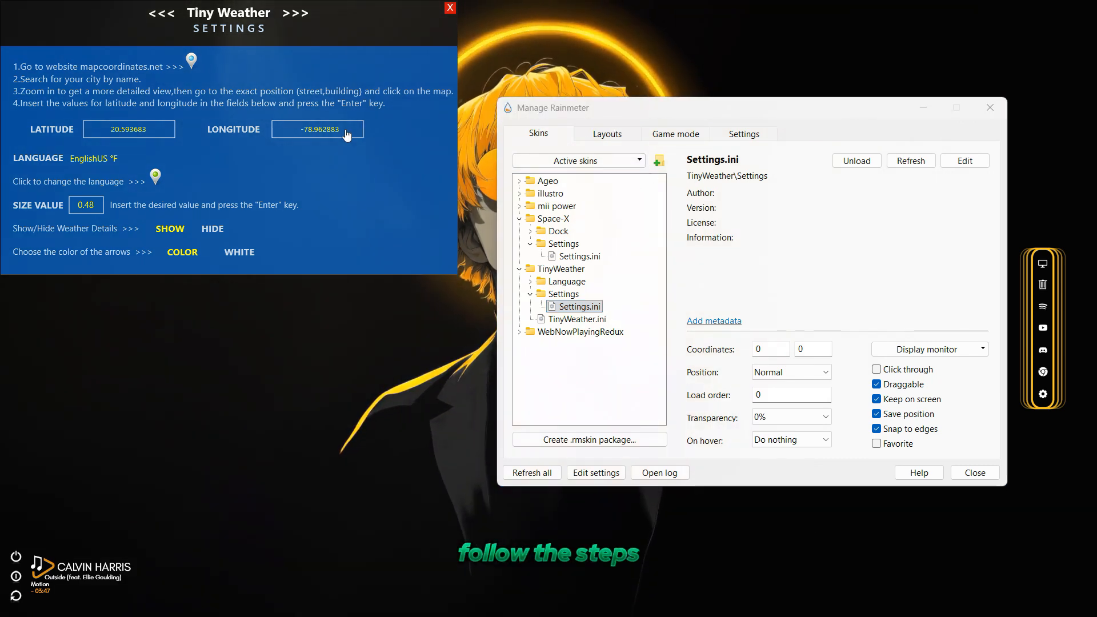
left_click(345, 131)
left_click(345, 131)
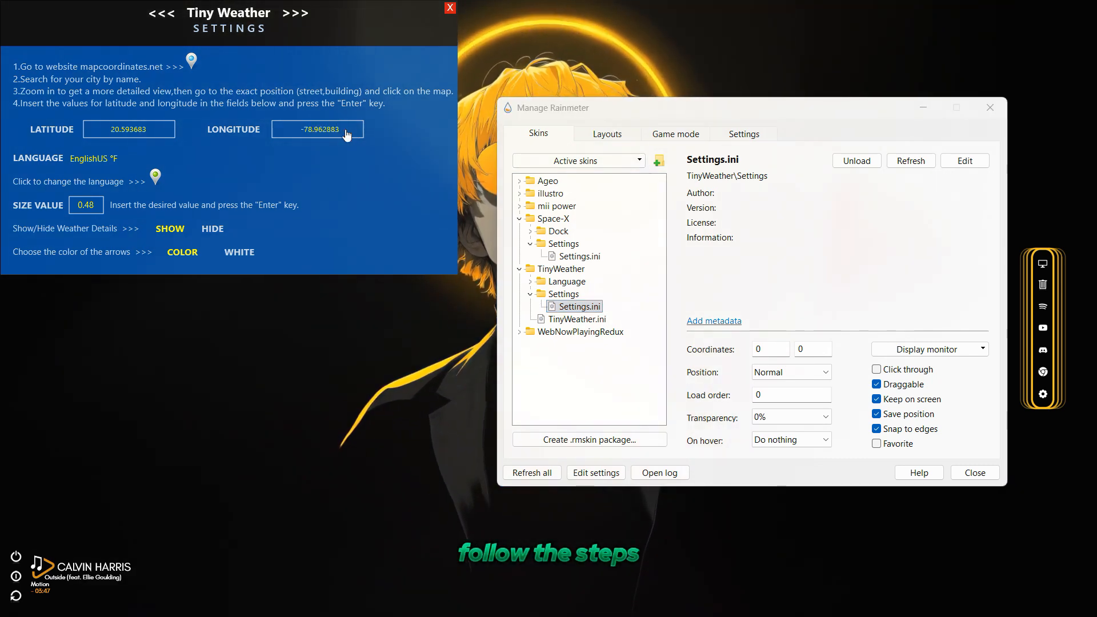
Keep 0.48 as the TinyWeather size value and close its settings skin together with the Manage Rainmeter window
left_click(88, 210)
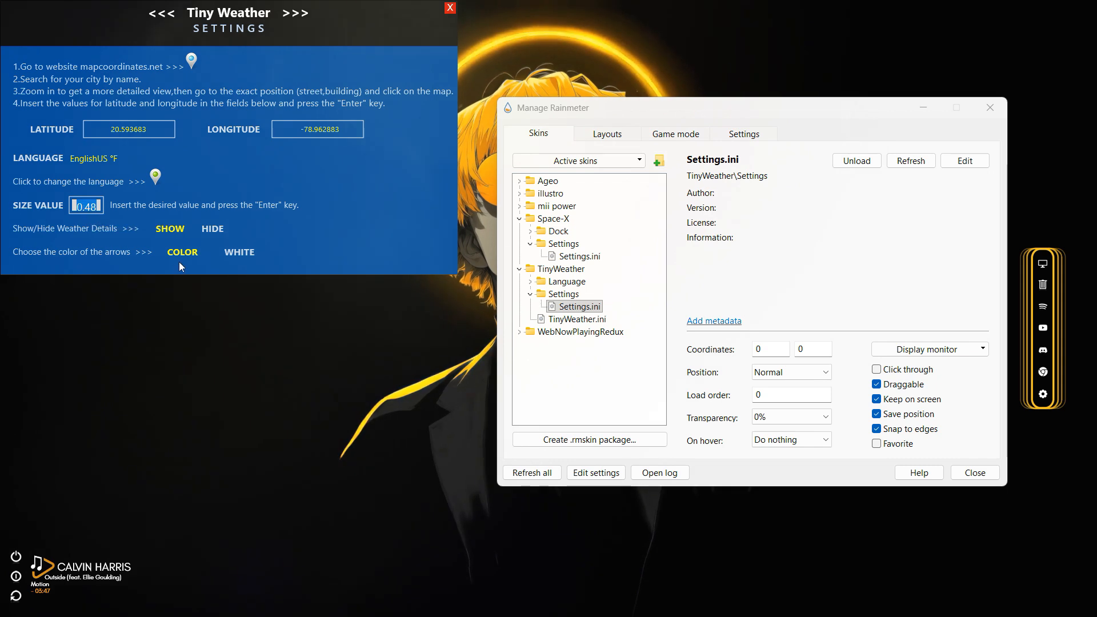
type("0.")
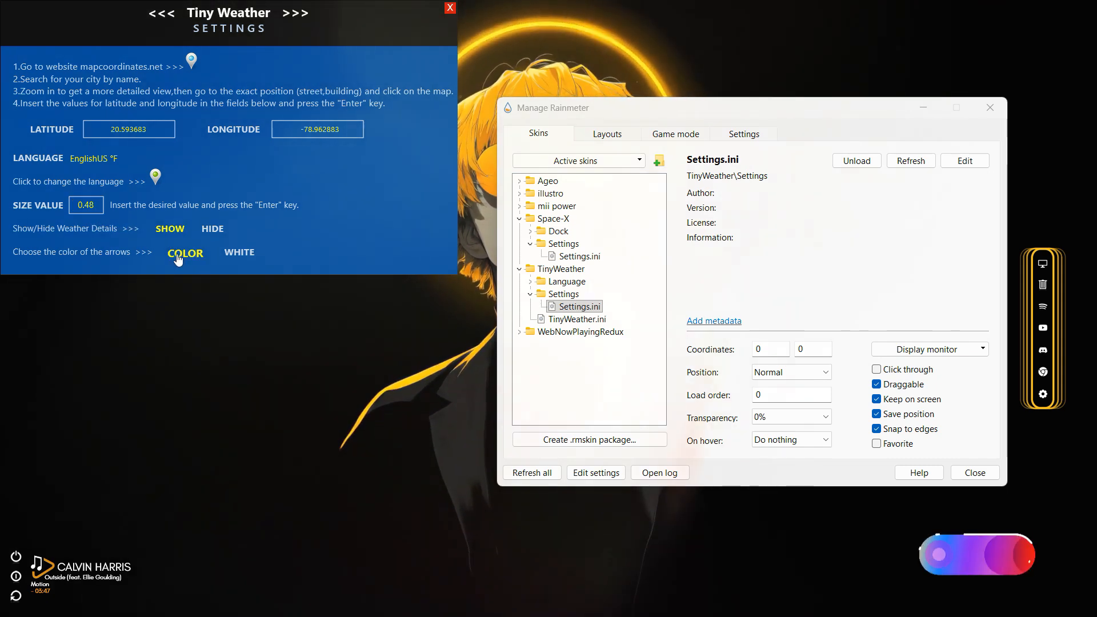
left_click(450, 8)
left_click(578, 307)
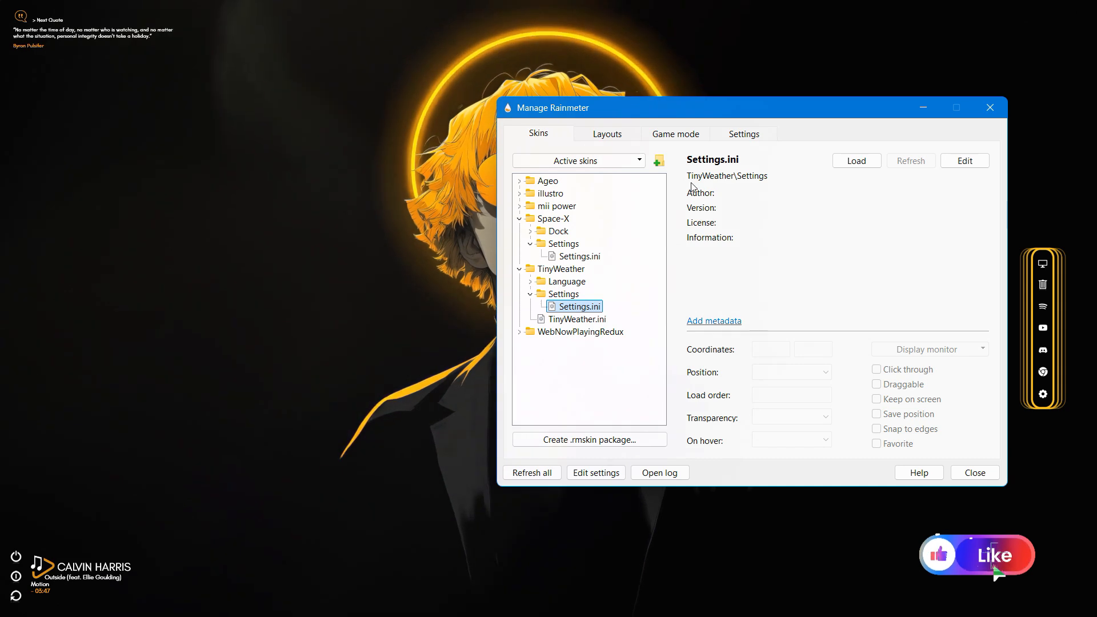
left_click(990, 107)
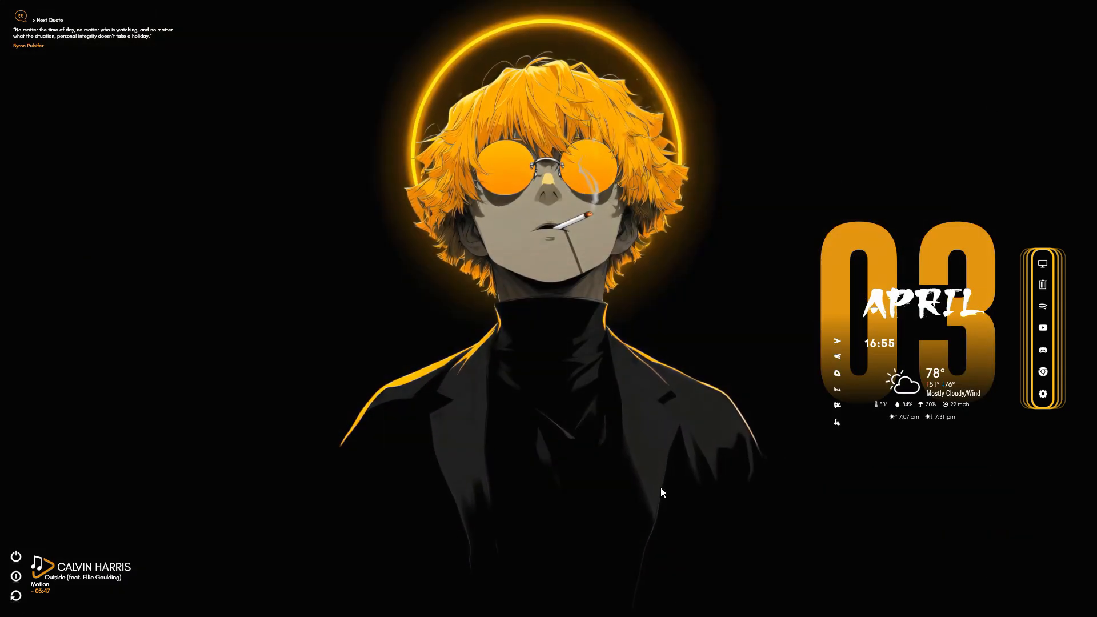
Try to start Spotify playback from its window preview and dismiss the preview
mouse_move(625, 603)
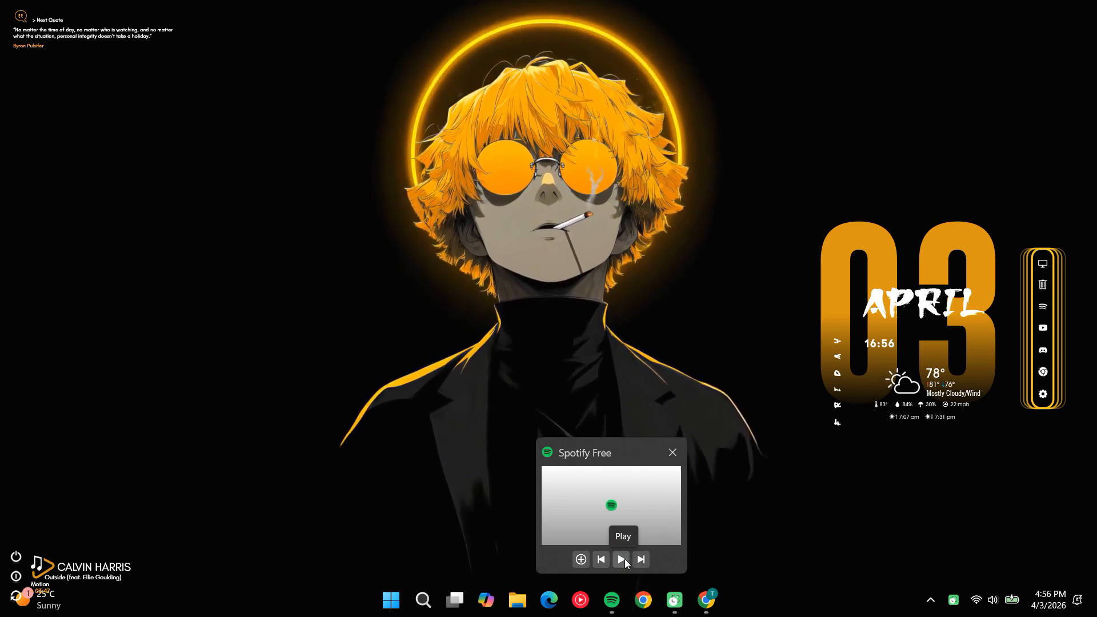
left_click(622, 559)
left_click(625, 559)
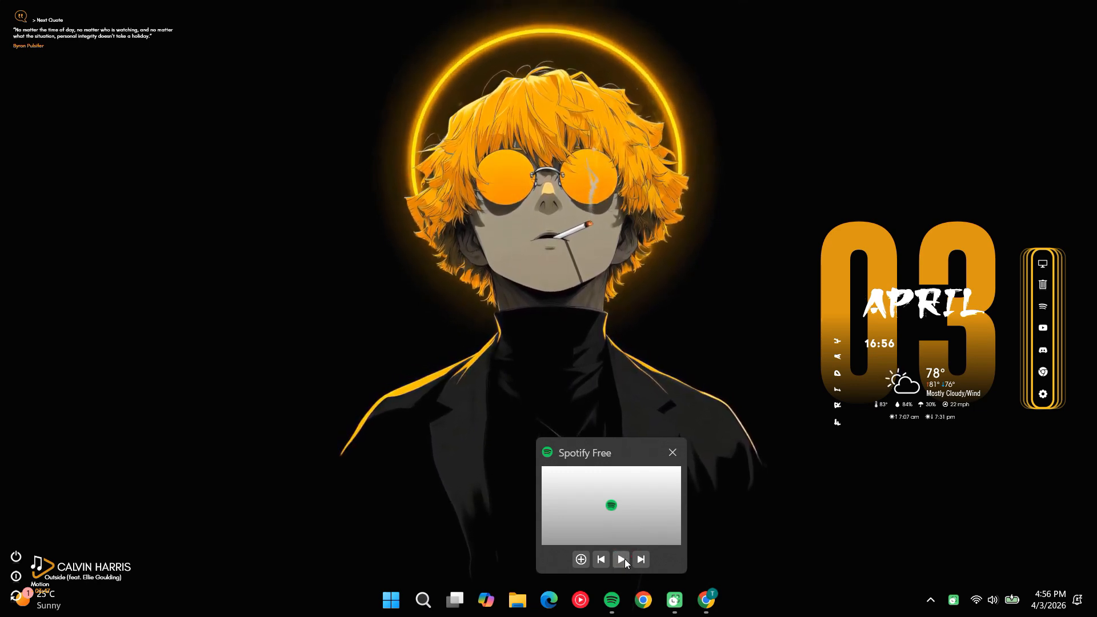
left_click(625, 559)
left_click(686, 349)
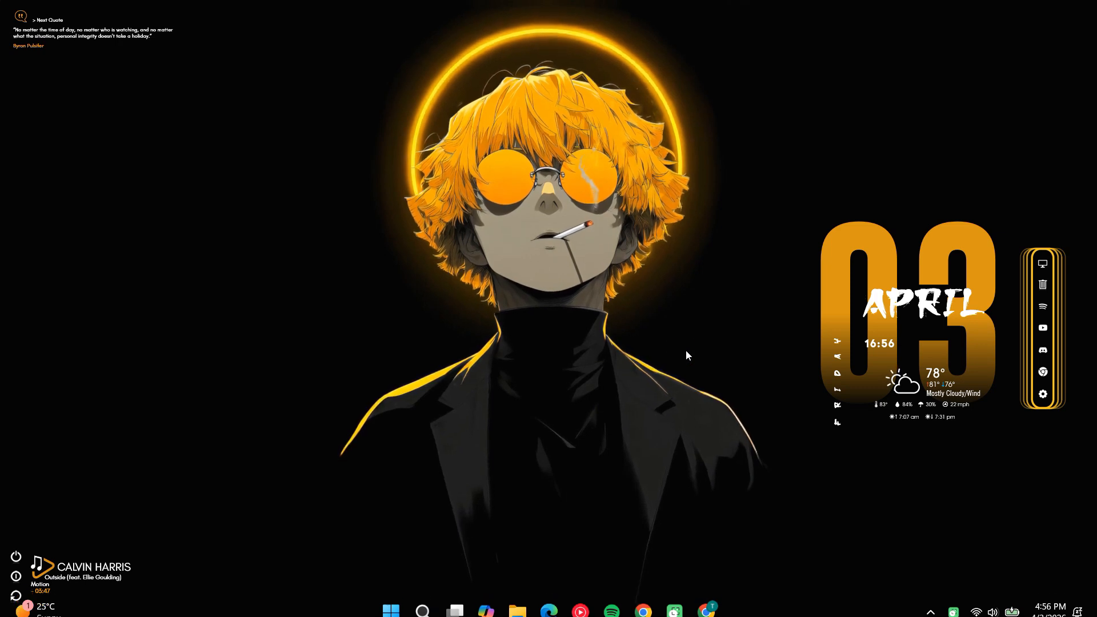